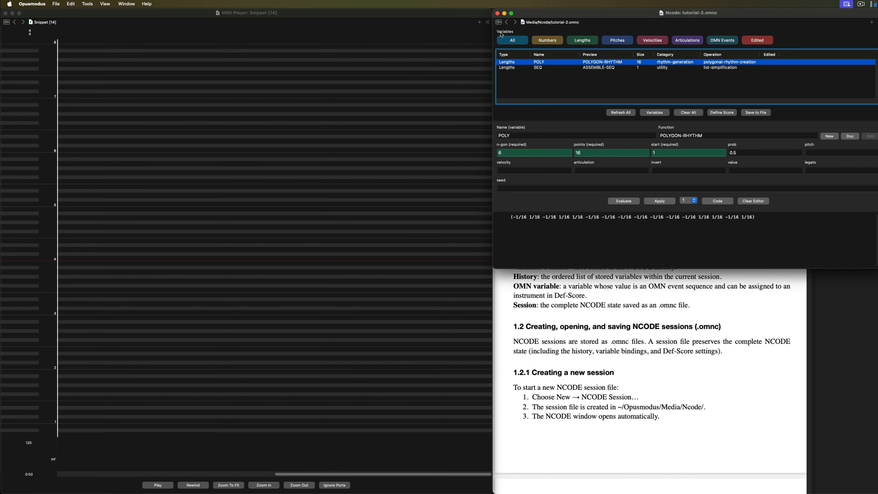
Export the POLY variable as notation to MuseScore Studio, and close the temp.xml score without saving.
left_click(6, 14)
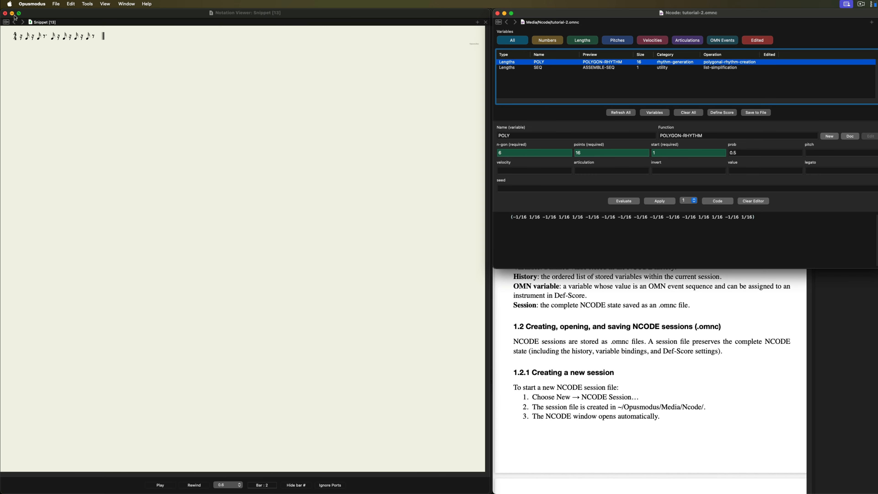
right_click(569, 63)
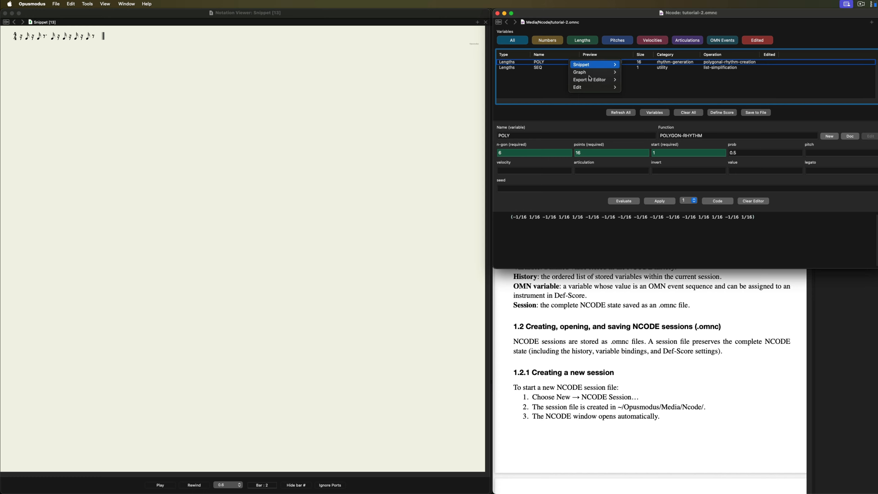
mouse_move(594, 80)
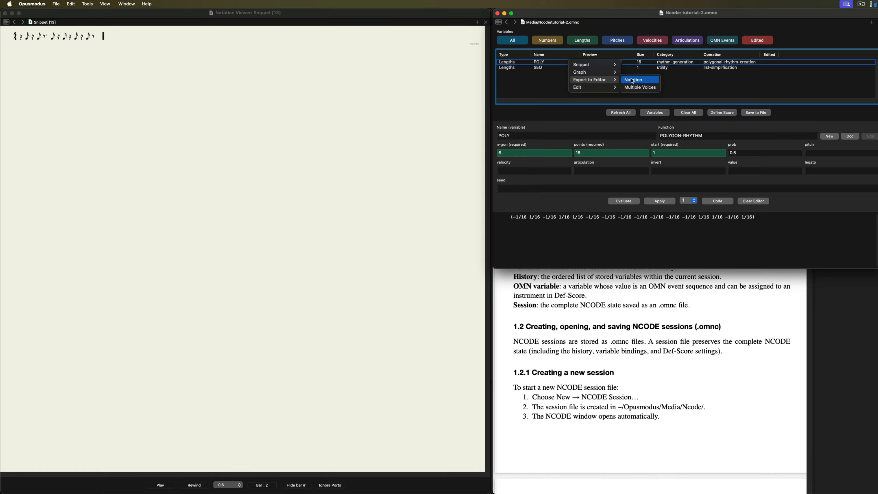
left_click(633, 80)
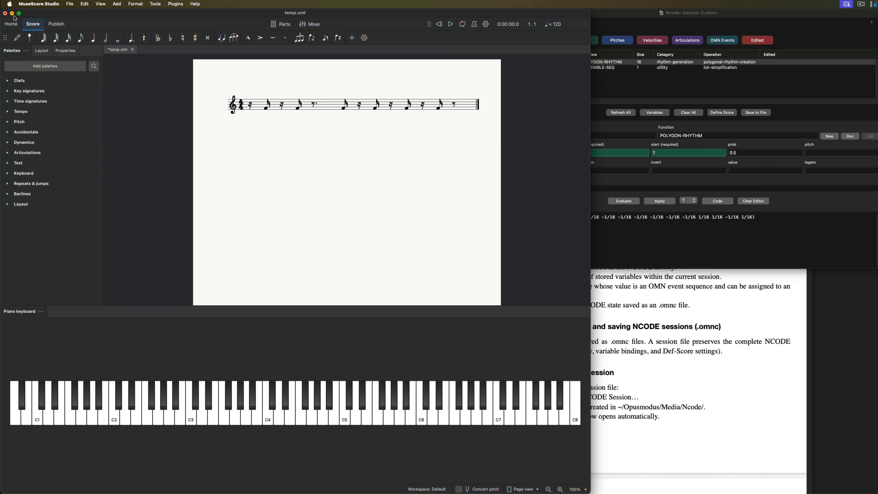
left_click(5, 13)
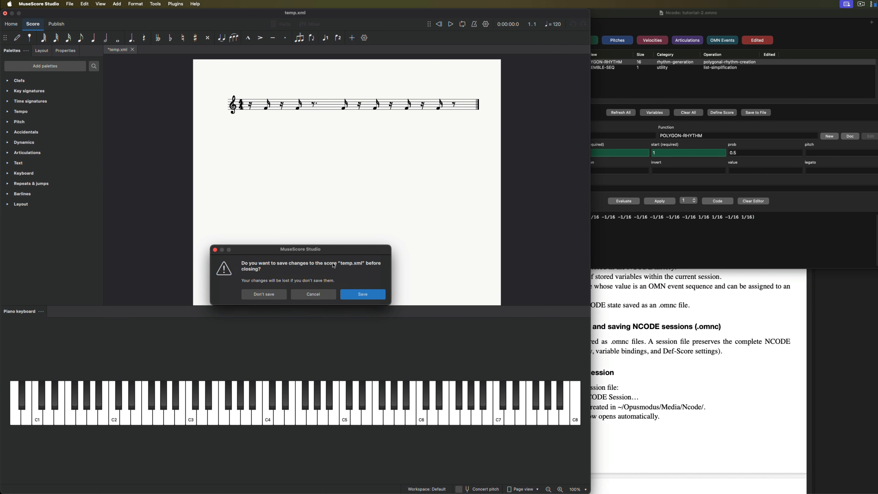
left_click(263, 294)
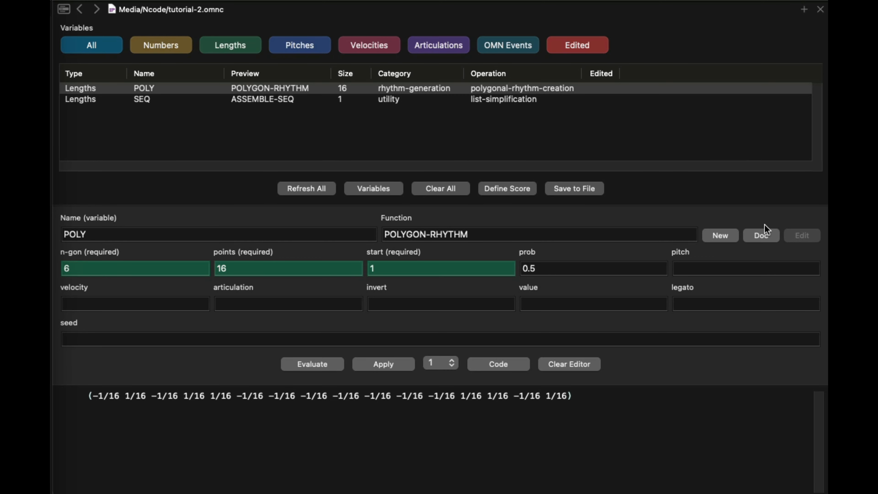
Create a new integer-invert variable with the required l value set to 3, evaluate it and apply it to the session.
left_click(720, 238)
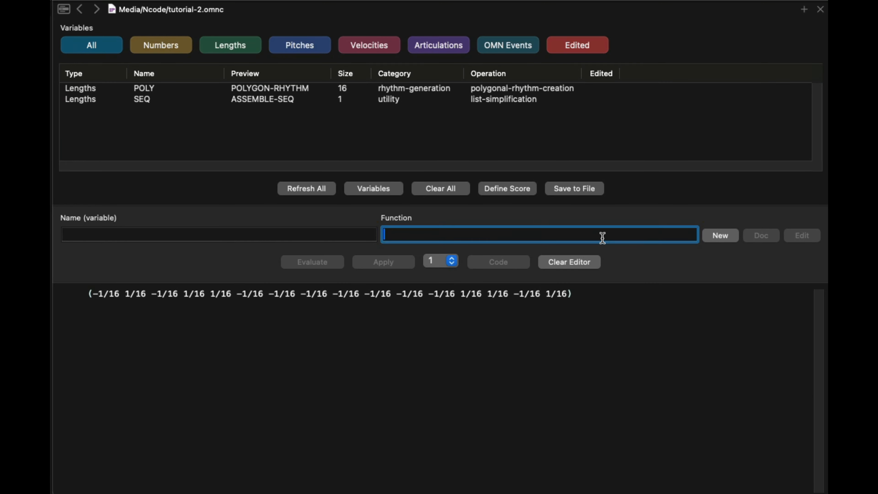
type("int")
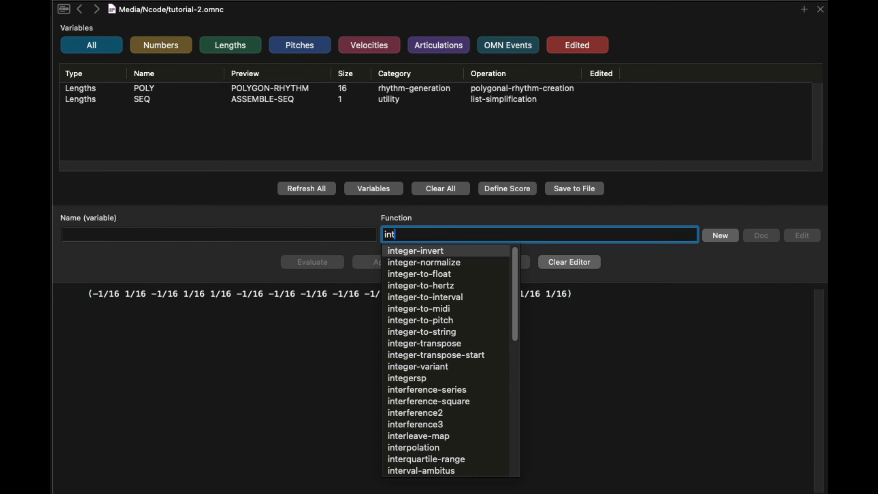
key("Return")
left_click(273, 269)
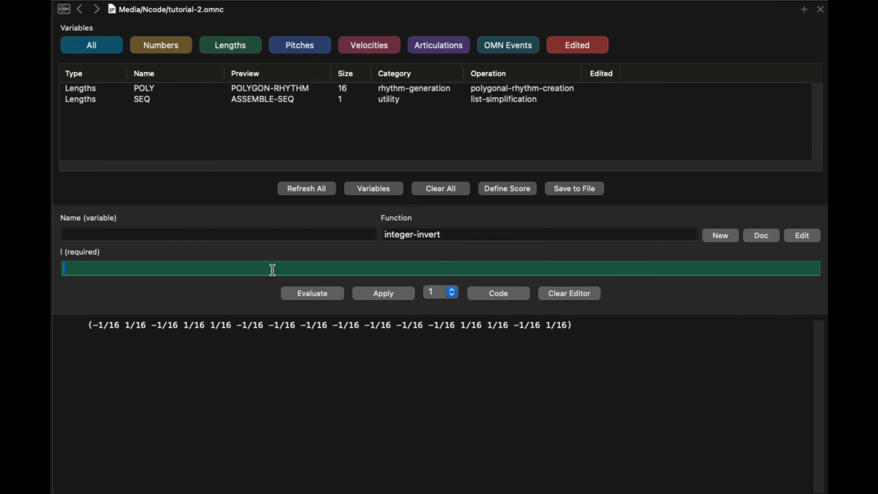
type("3")
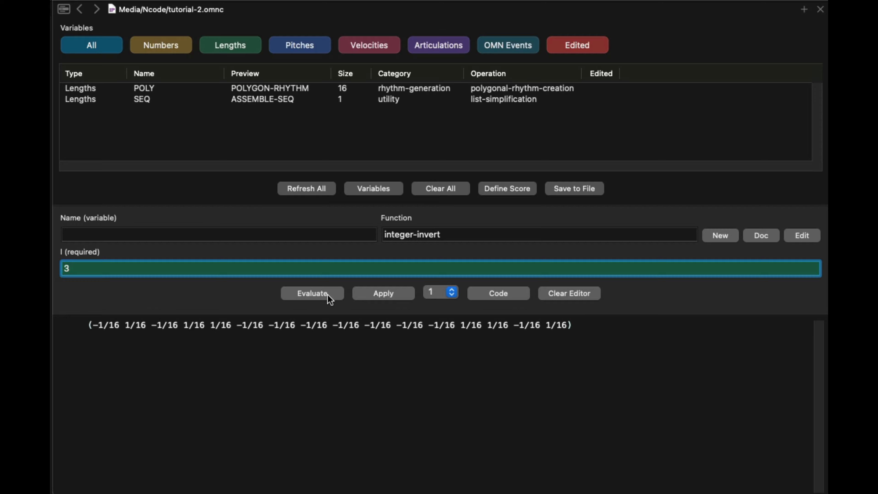
left_click(328, 296)
left_click(390, 295)
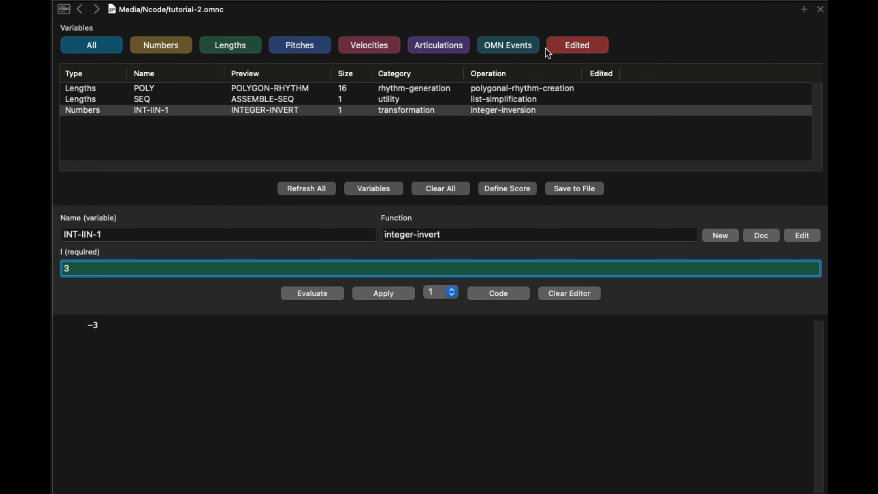
Filter the variable list by Numbers, Lengths and Pitches, and restore the view of all variables.
left_click(161, 50)
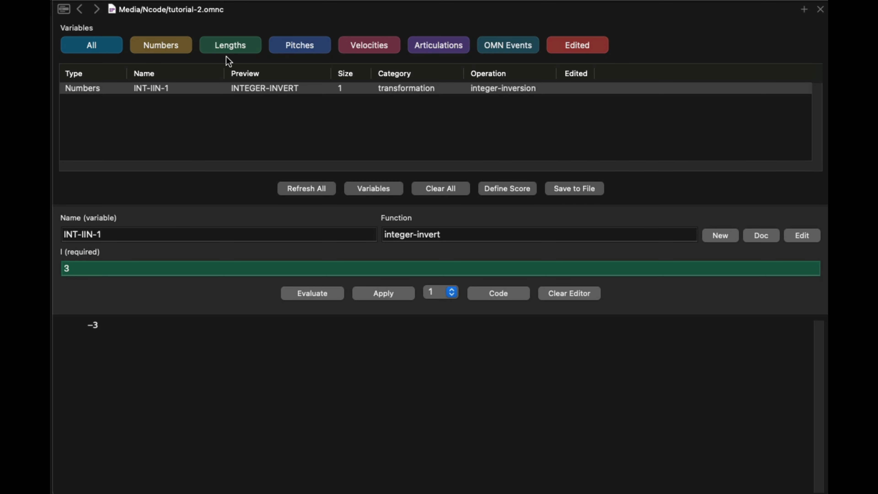
left_click(235, 50)
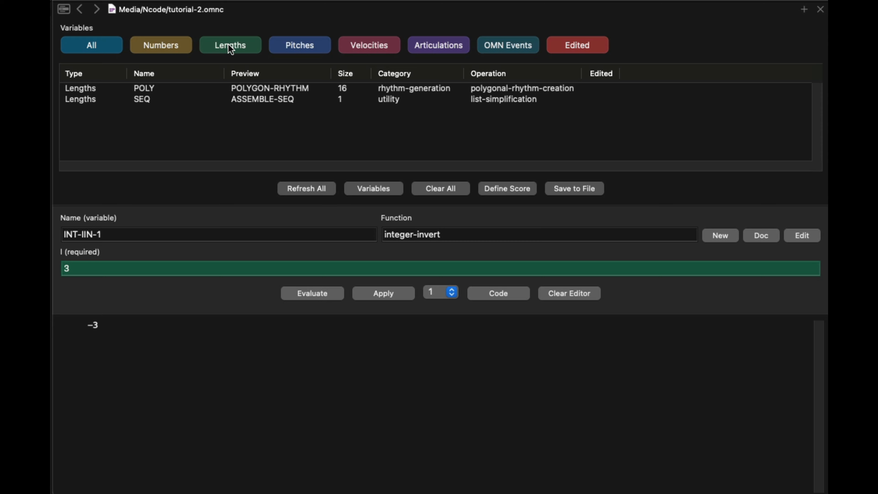
left_click(314, 52)
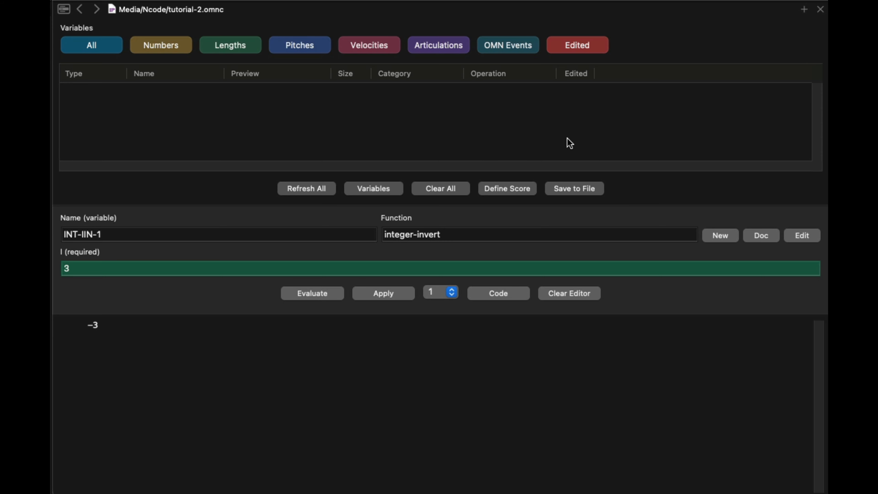
left_click(96, 44)
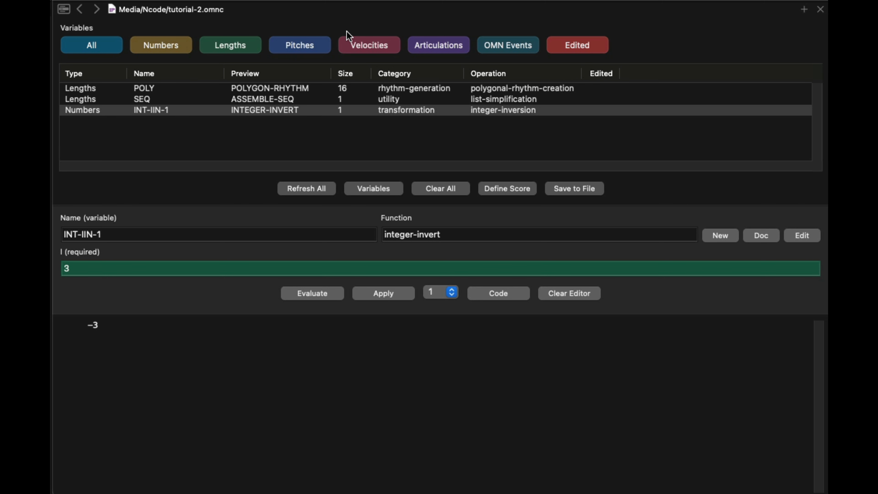
Cut the INTEGER-INVERT variable from the list and refresh all remaining variables.
right_click(508, 110)
mouse_move(532, 160)
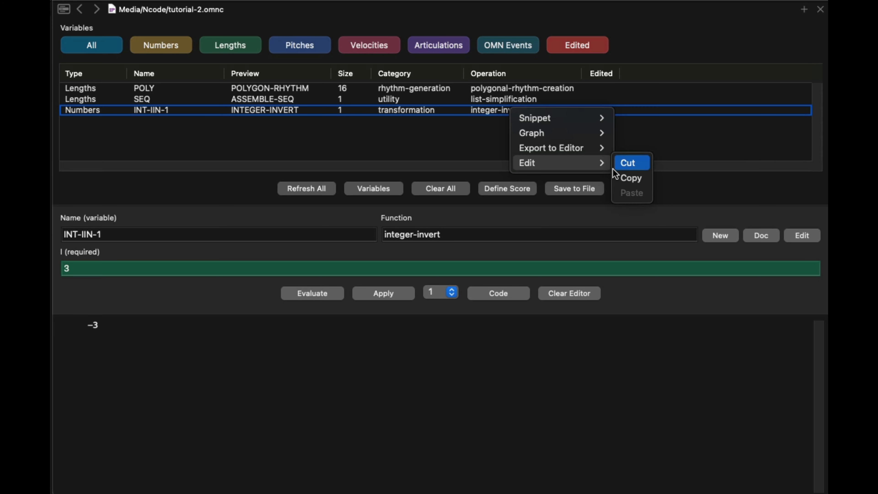
left_click(624, 166)
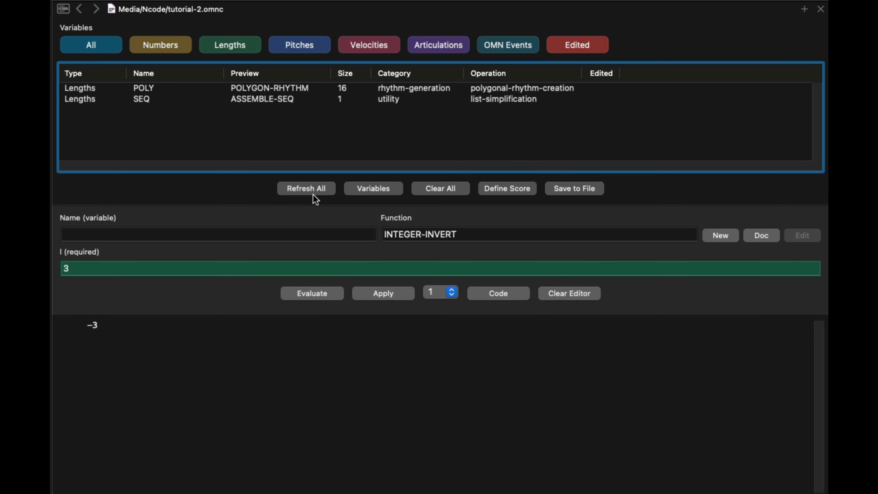
left_click(302, 193)
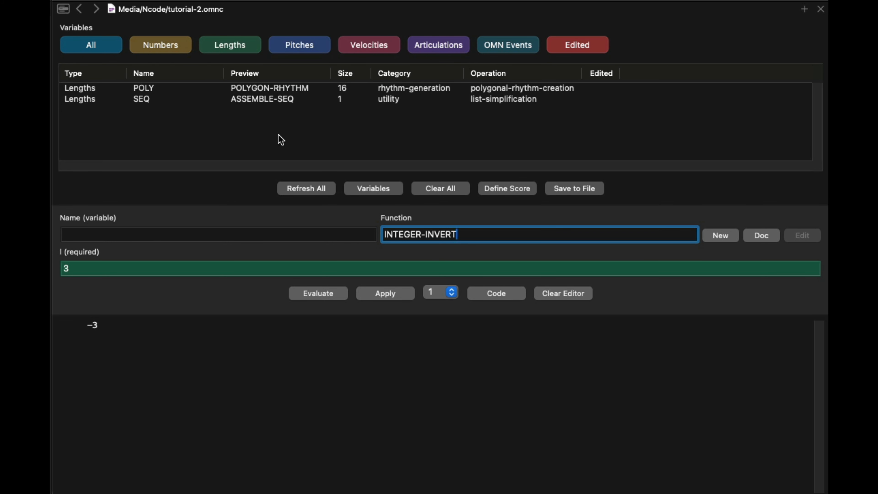
Try reordering the variables by moving POLY below SEQ and back above it, and discard the reordering.
left_click(384, 188)
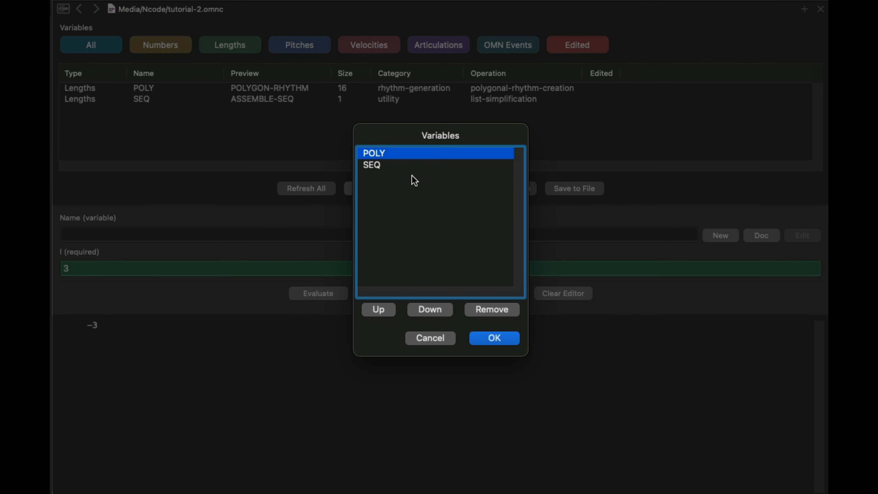
left_click(437, 310)
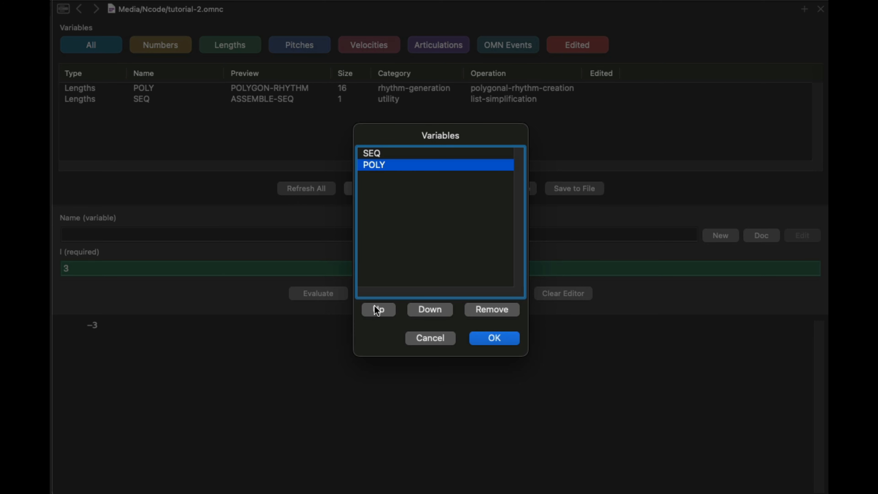
left_click(375, 313)
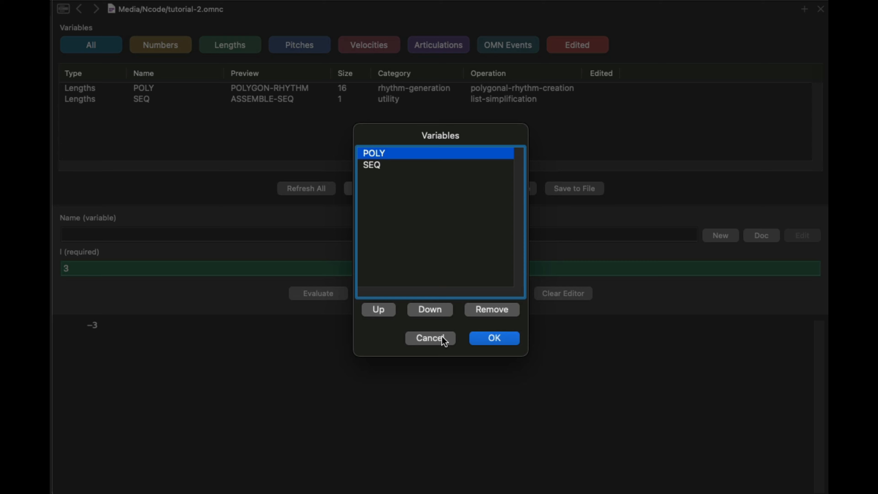
left_click(430, 338)
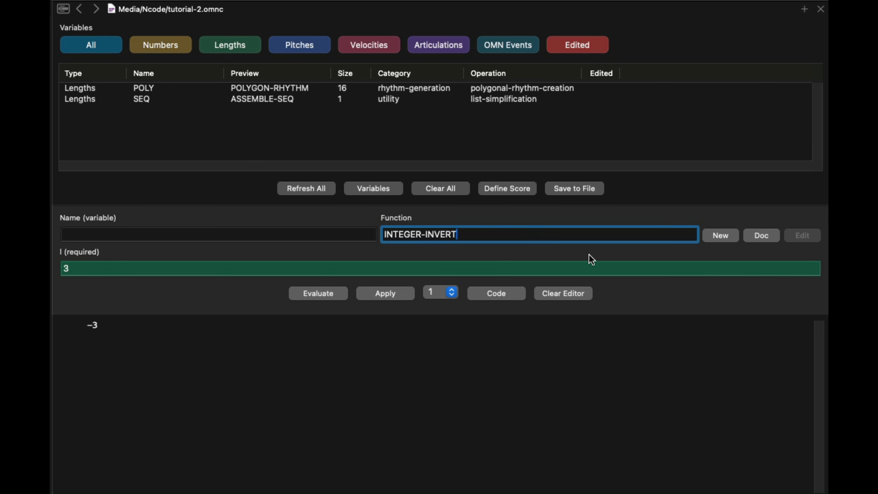
Examine the score definition settings for tutorial-2 and return to the variable editor.
left_click(516, 190)
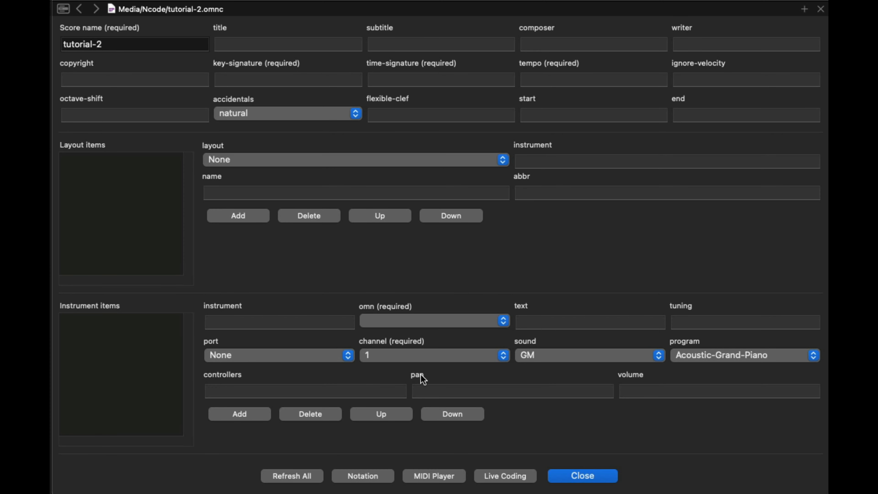
left_click(582, 476)
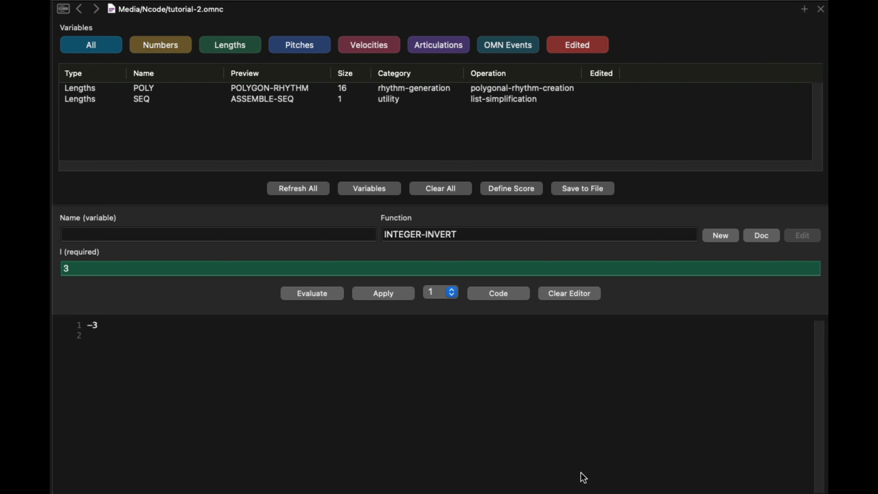
left_click(618, 228)
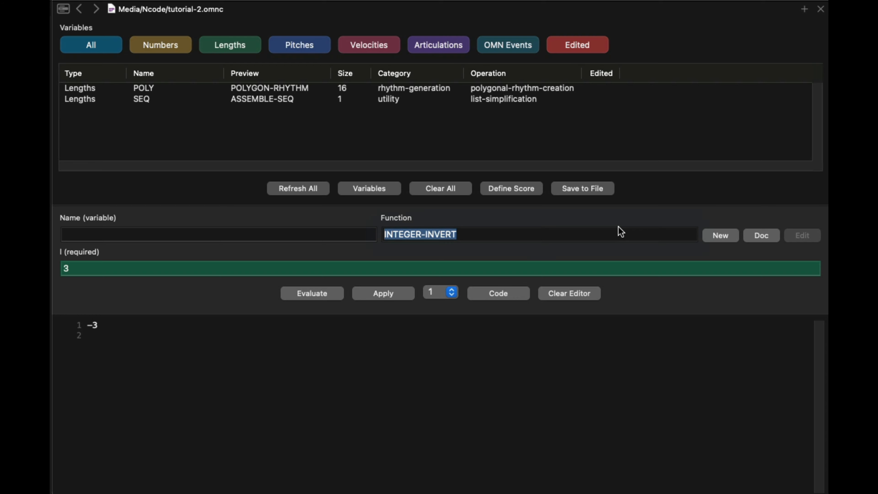
Save the session's score as test3.opmo in the Ncode folder in Opusmodus Source format.
left_click(595, 190)
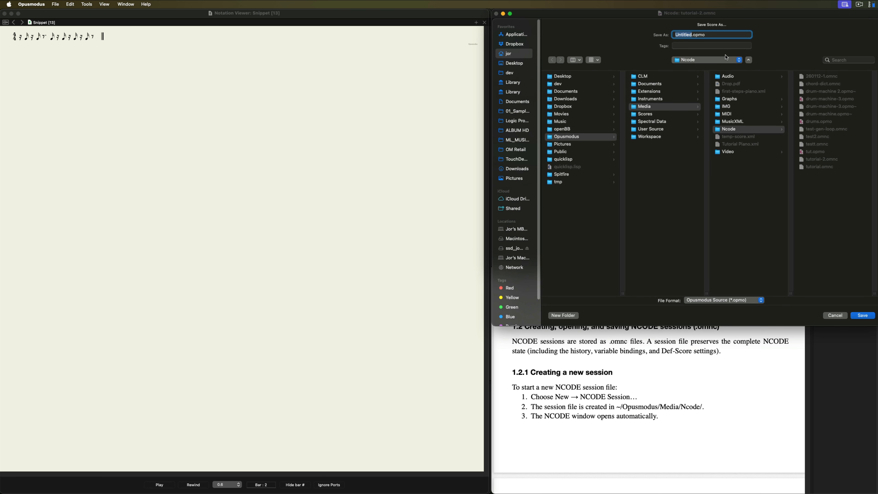
type("test3")
left_click(862, 316)
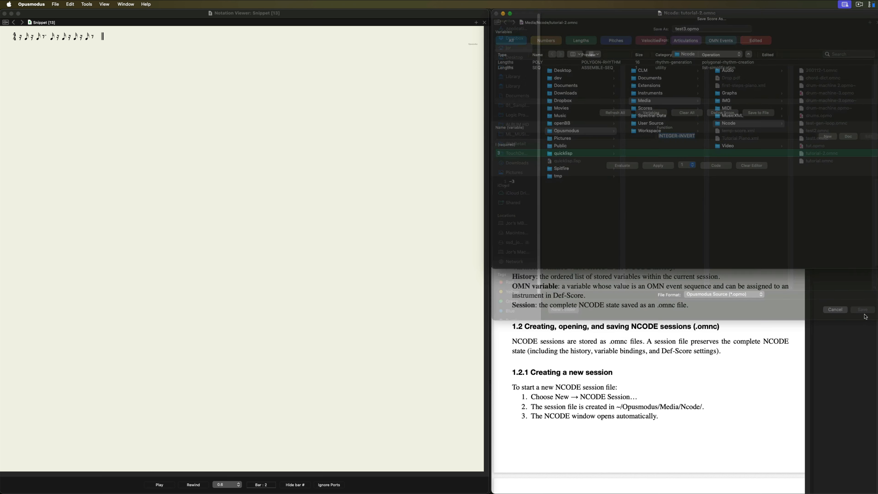
Close the Snippet [13] notation window and open test3.opmo from the Ncode folder to examine its generated code.
left_click(93, 70)
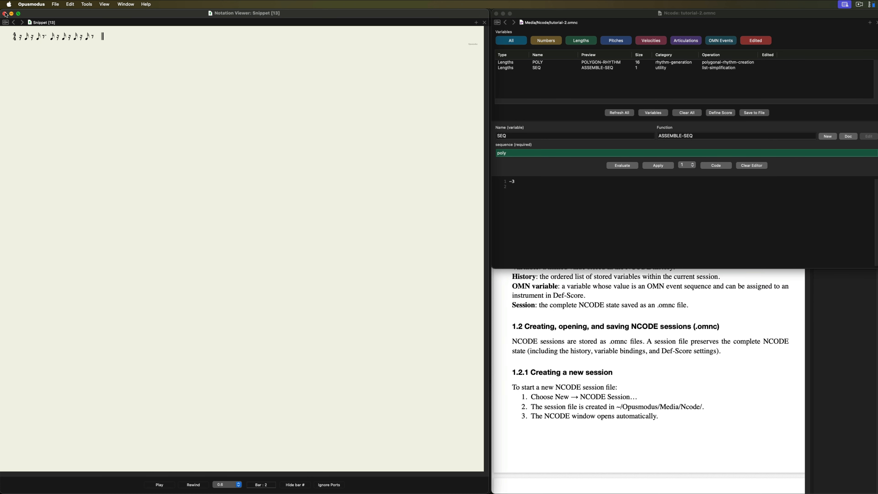
left_click(5, 14)
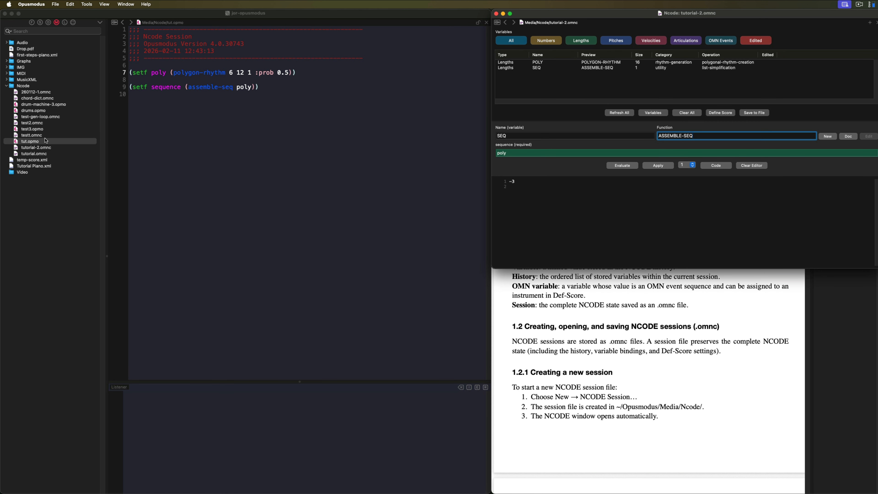
left_click(34, 129)
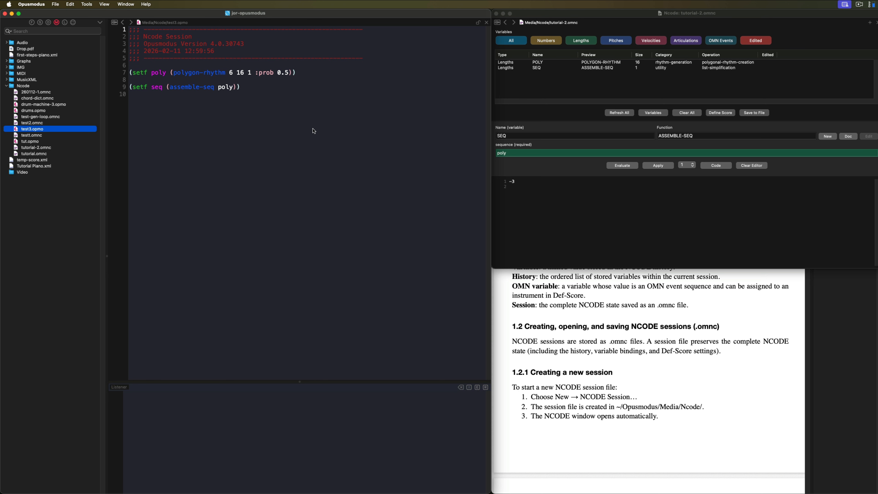
left_click_drag(235, 103, 123, 65)
left_click(312, 141)
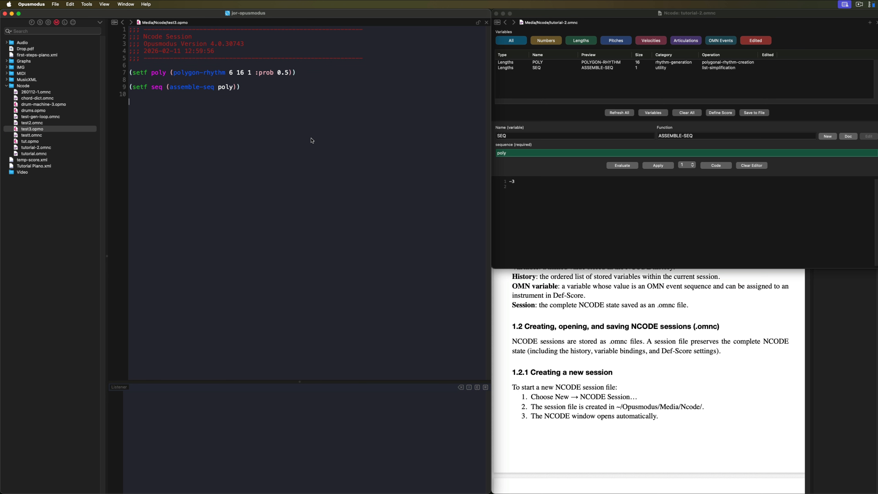
Examine which Lengths variables can be inserted into the sequence parameter of SEQ, leaving the parameter as it is.
left_click(634, 153)
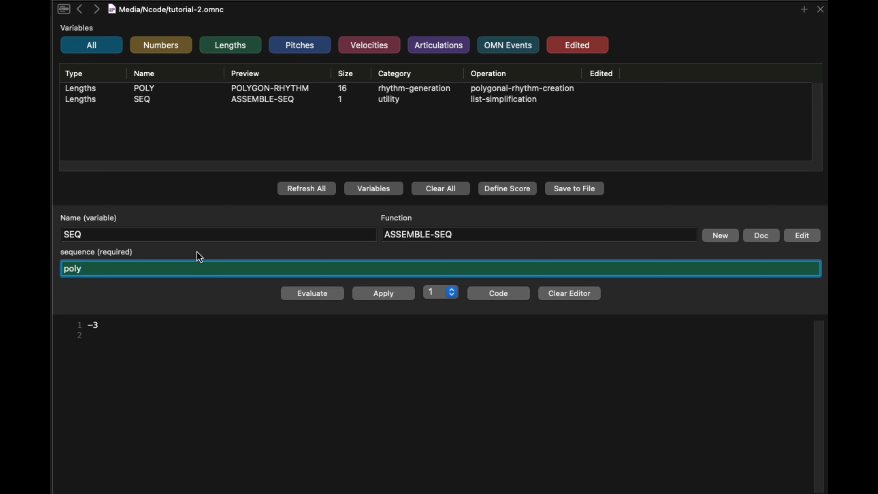
right_click(99, 268)
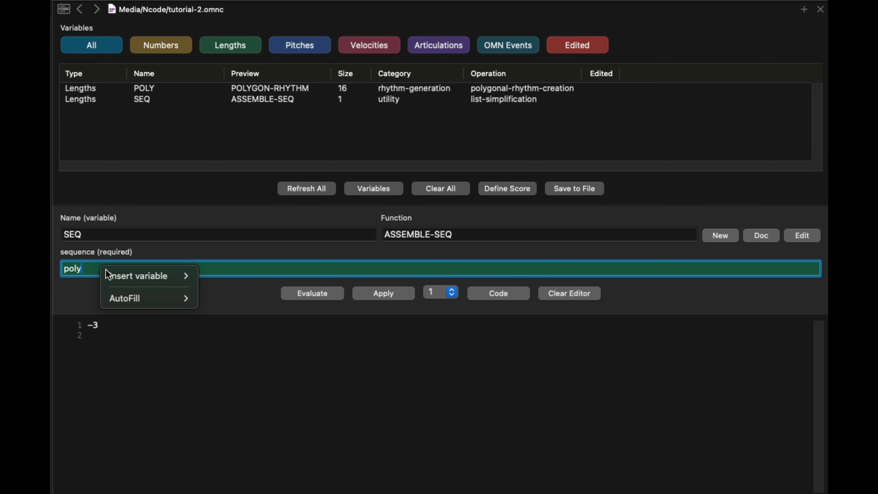
mouse_move(240, 279)
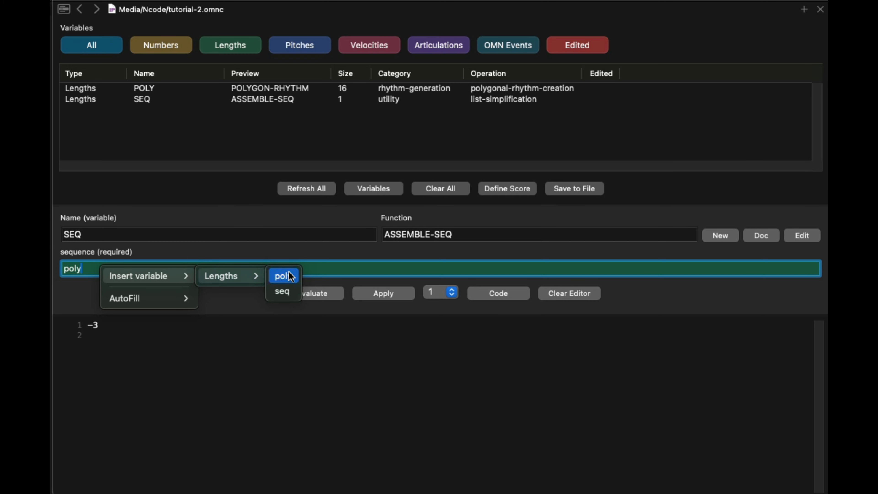
left_click(321, 255)
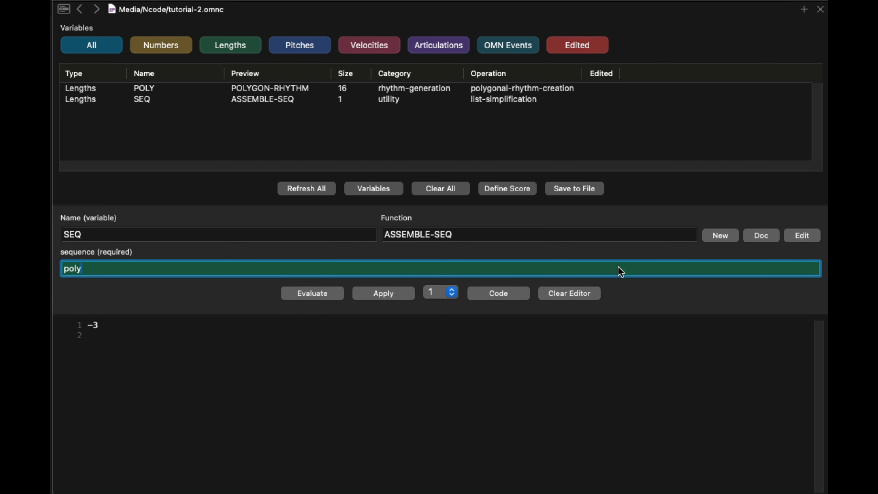
Replace the sequence parameter of SEQ with a3 c3 e3, entering the pitches through the parameter's text editor.
key("BackSpace")
key("BackSpace")
key("BackSpace")
key("BackSpace")
left_click(804, 235)
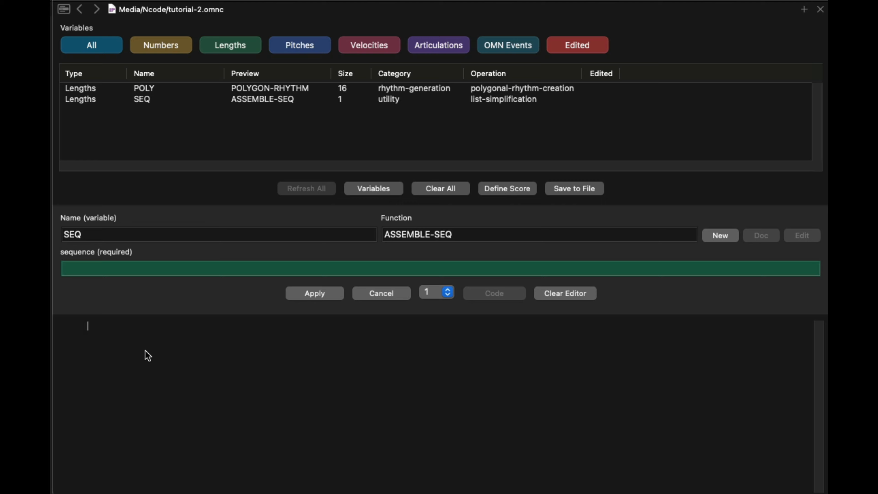
type("a3 c3 e3")
left_click(306, 293)
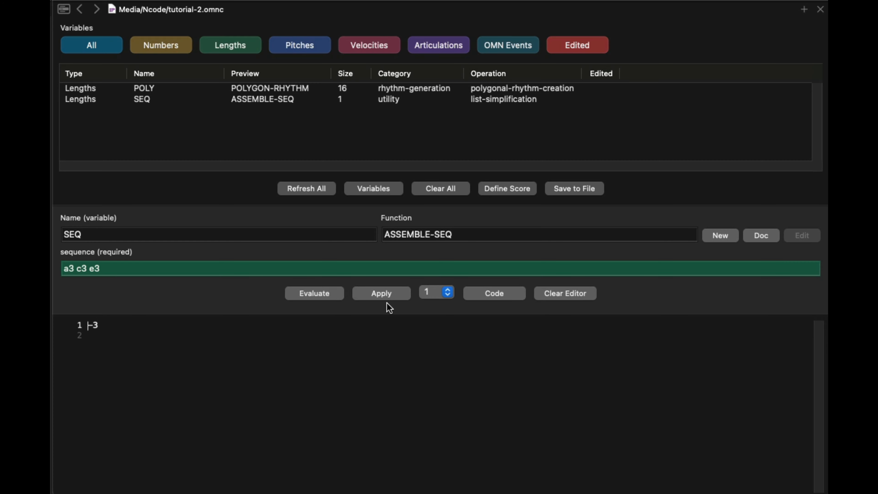
Generate the SEQ variable's code from its current sequence, examine the resulting expression and clear the editor.
left_click(175, 271)
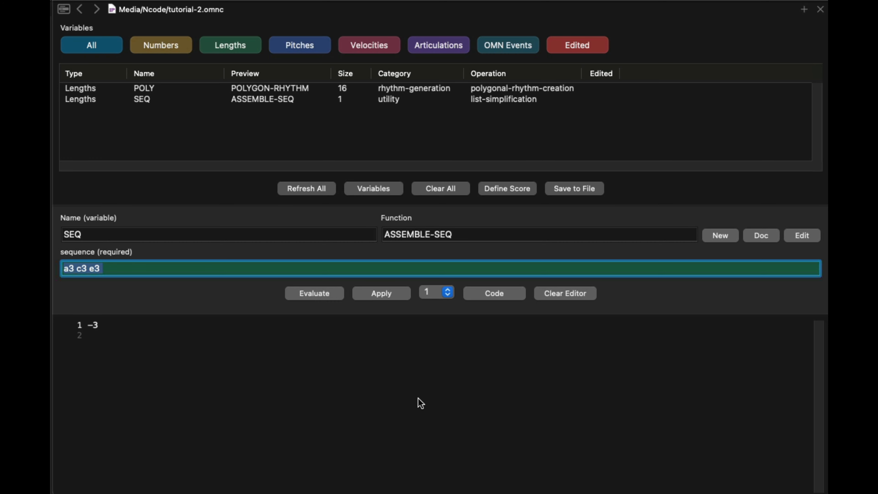
left_click(121, 315)
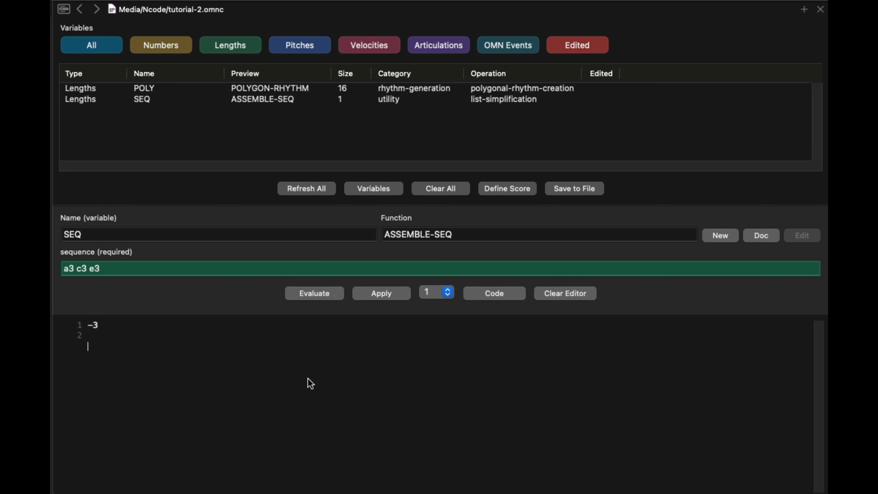
left_click(248, 269)
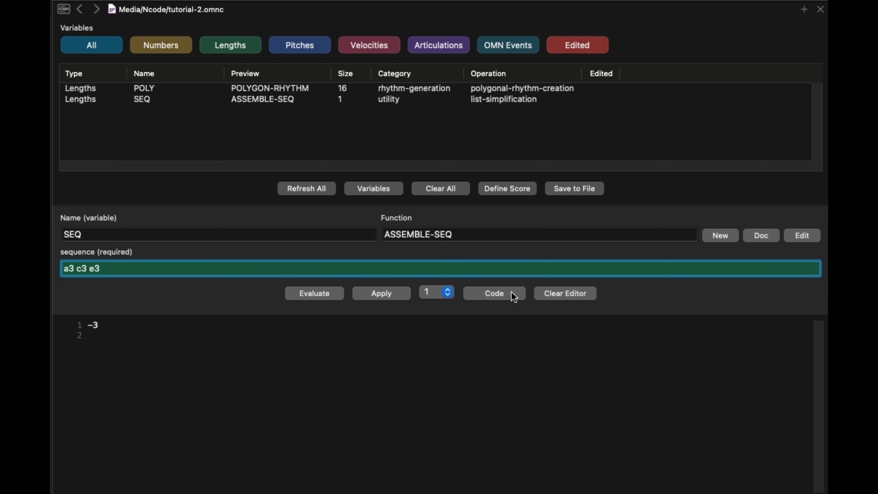
left_click(500, 295)
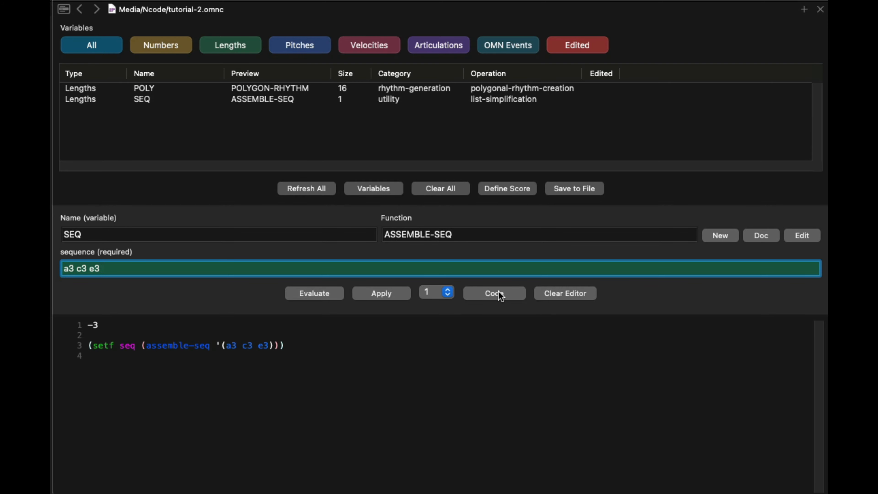
left_click_drag(292, 346, 59, 345)
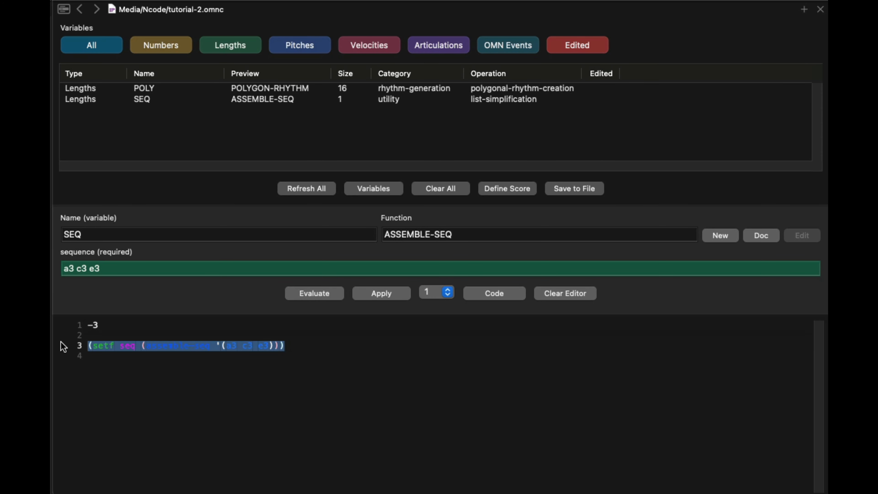
left_click(255, 384)
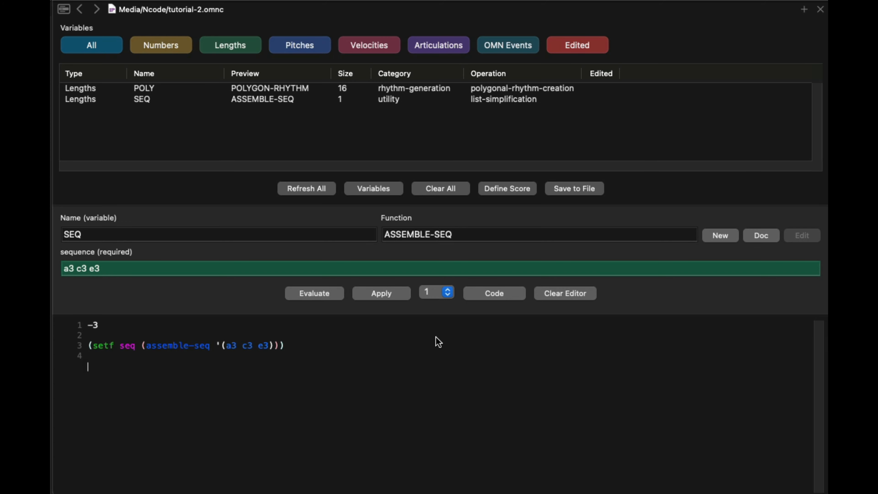
left_click(566, 299)
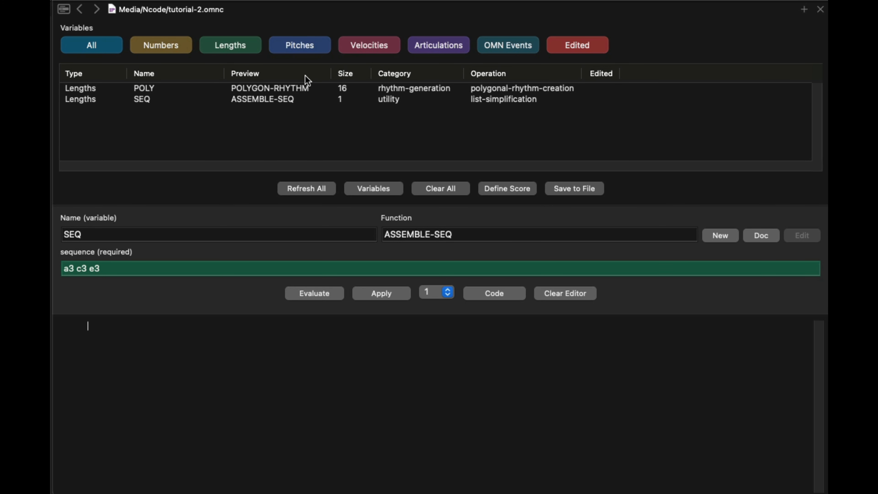
Recall the POLY variable and examine its required n-gon, points and start parameters.
left_click(305, 89)
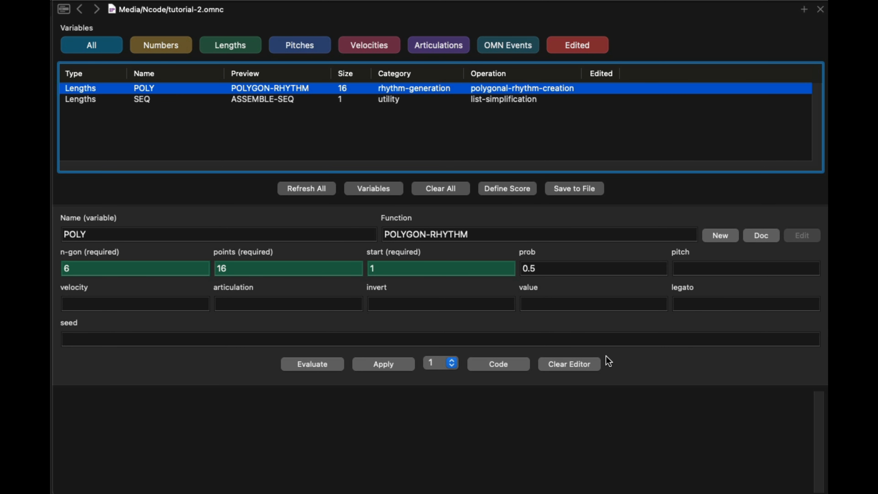
left_click(182, 268)
left_click(264, 269)
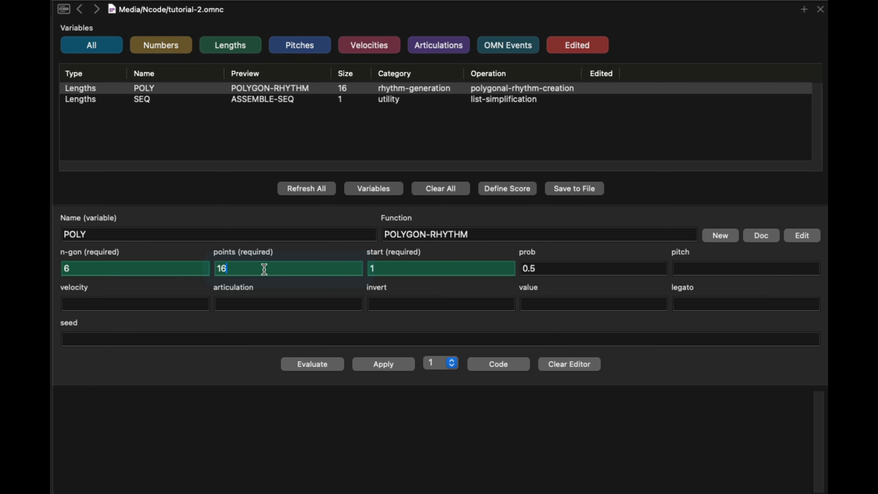
left_click(401, 272)
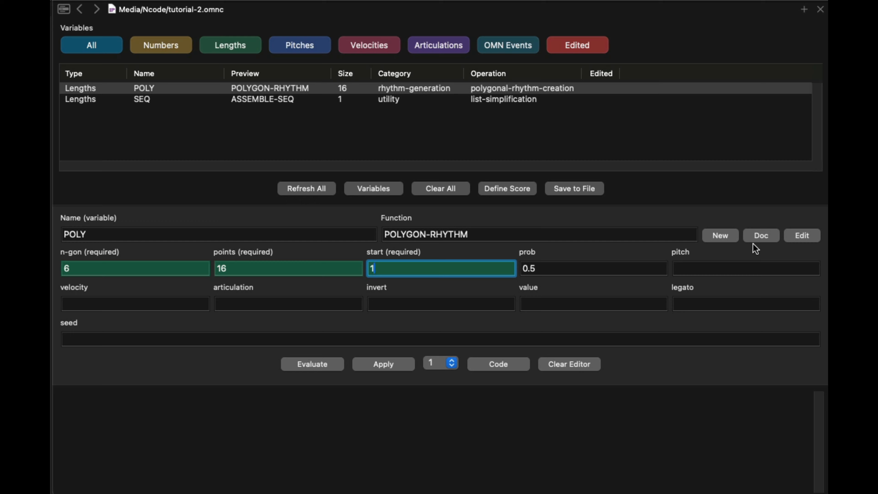
Read the n-gon and points argument descriptions in the POLYGON-RHYTHM documentation and return to the session.
left_click(759, 239)
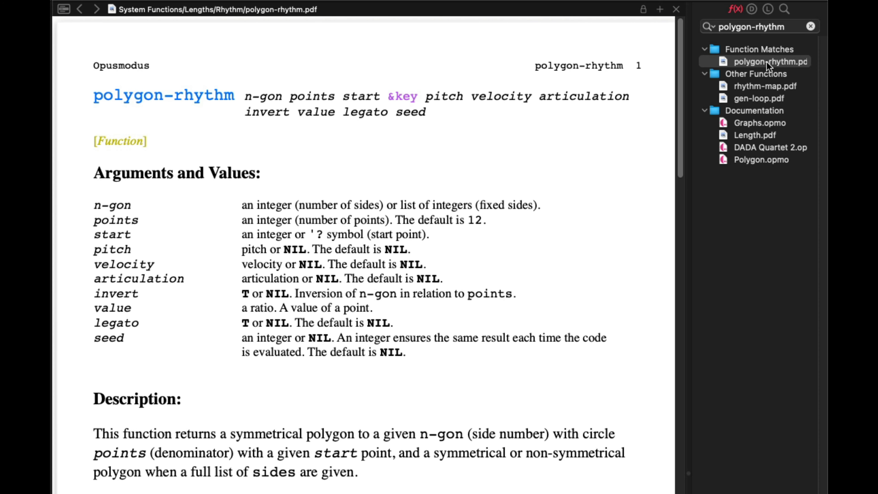
left_click_drag(241, 205, 401, 204)
left_click(439, 217)
left_click_drag(234, 221, 395, 231)
left_click(439, 276)
left_click(79, 9)
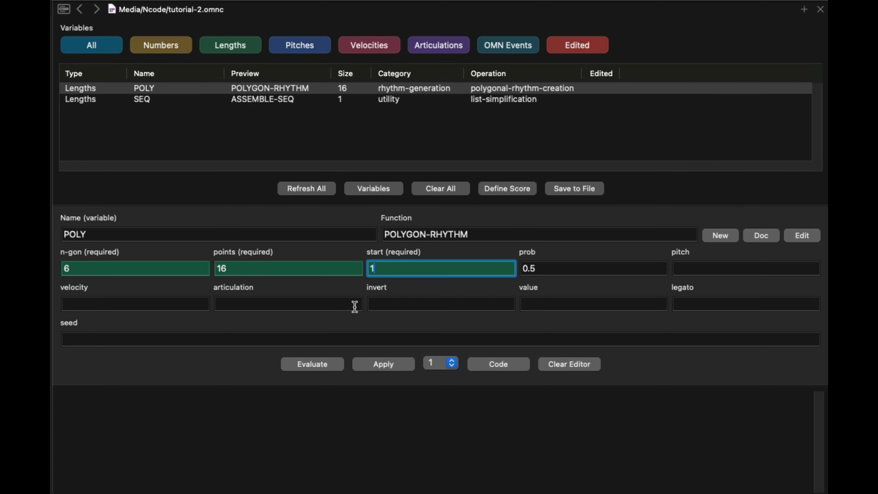
Reopen the POLYGON-RHYTHM documentation, clear the function search to view the documentation categories, and close the document.
left_click(757, 238)
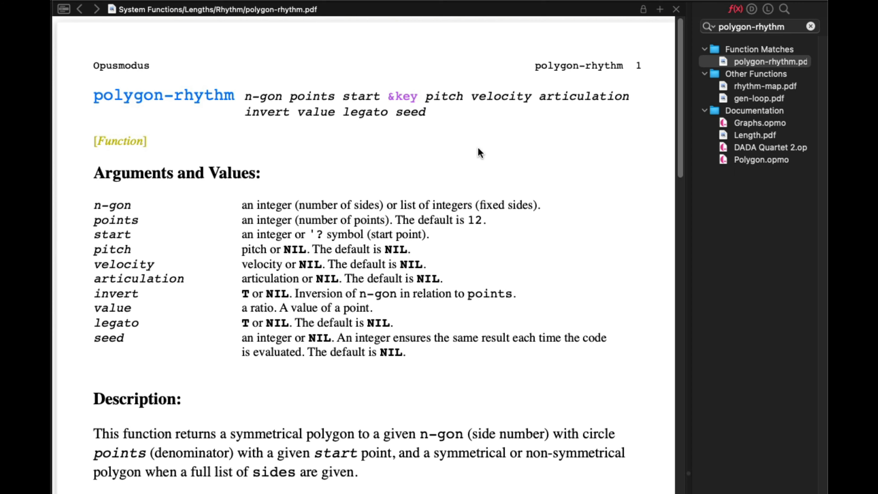
left_click(810, 30)
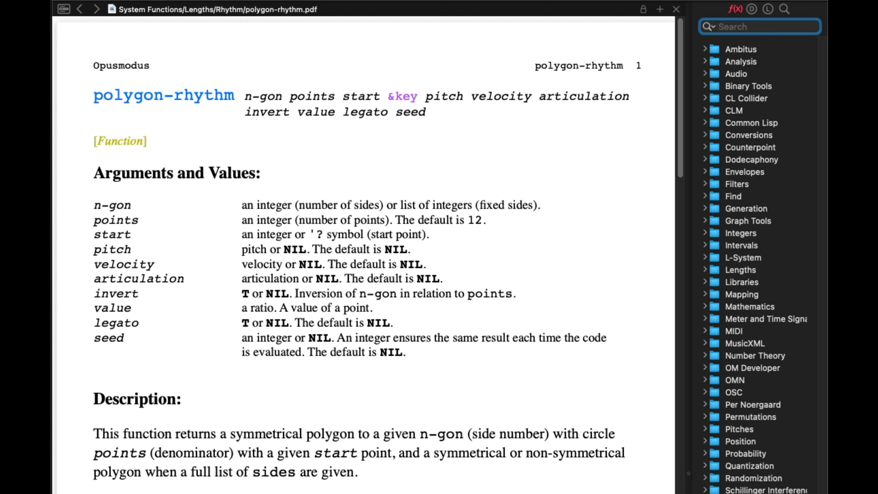
left_click(752, 9)
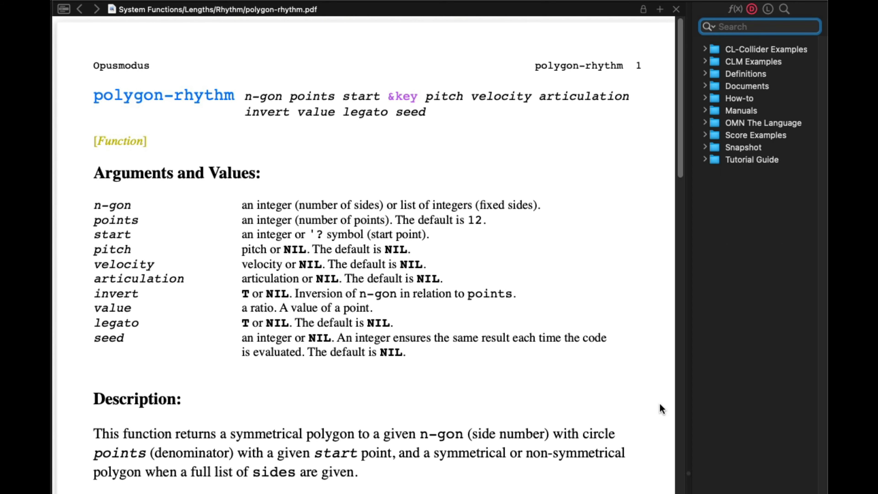
left_click(676, 9)
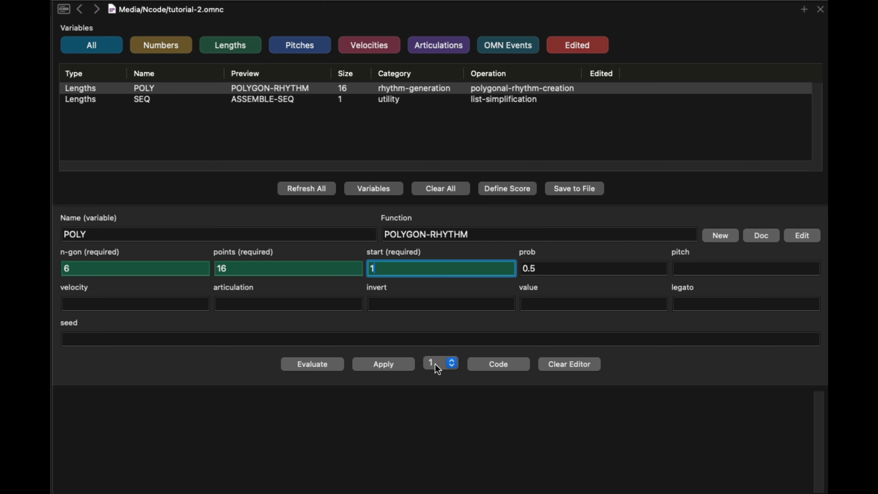
Create four new variables with the make-omn function, using length e and pitch c3.
left_click(323, 126)
left_click(720, 236)
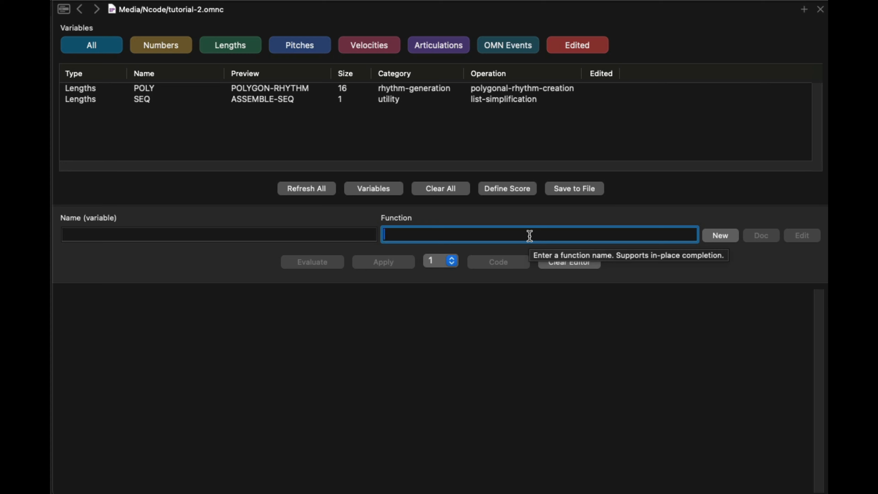
type("make-omnn")
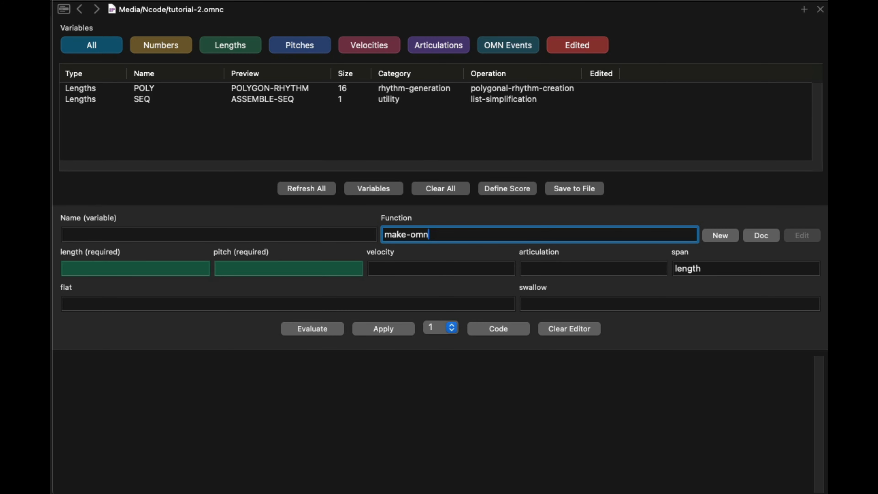
left_click(169, 266)
type("e")
left_click(243, 266)
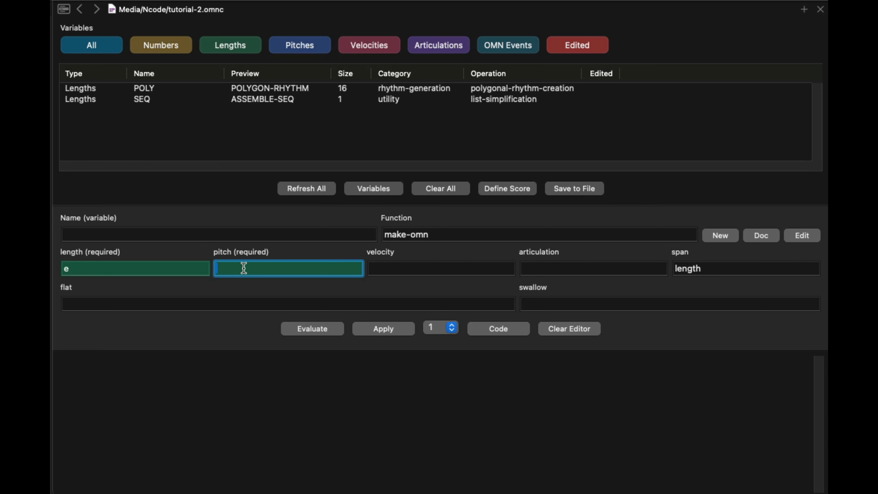
type("c3")
left_click(451, 327)
left_click(440, 372)
left_click(393, 328)
Recall the variables OMN-OMN-1 through OMN-OMN-4 in turn and compare their parameters.
left_click(266, 110)
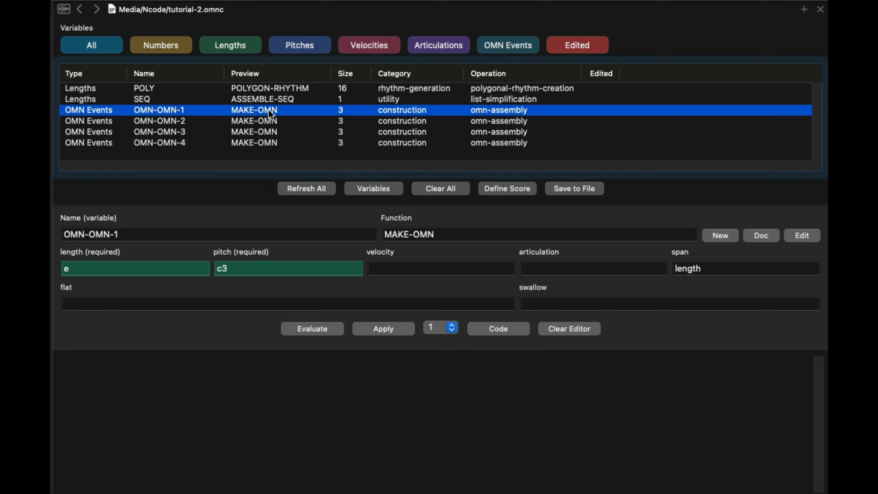
left_click(274, 119)
left_click(202, 131)
left_click(195, 143)
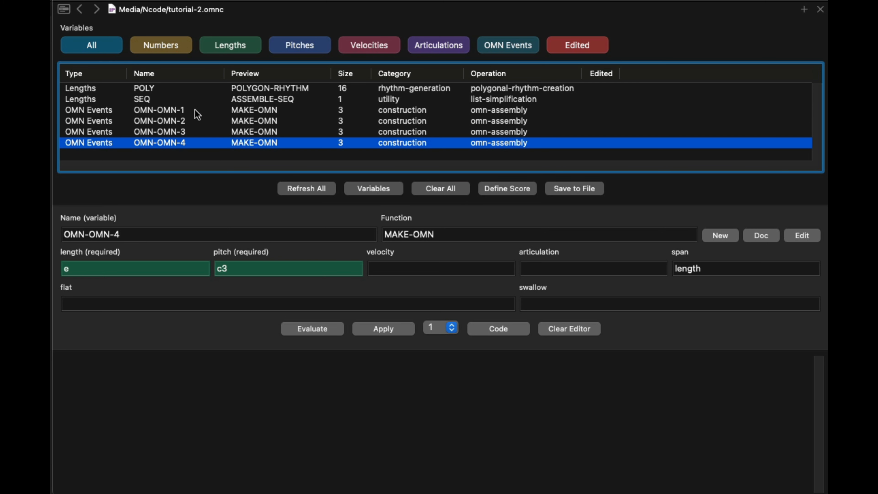
left_click(195, 110)
left_click(197, 121)
left_click(199, 132)
left_click(200, 143)
Open the recent session drum-machine-final.omnc and examine its ISEED and SEED variables.
left_click(64, 10)
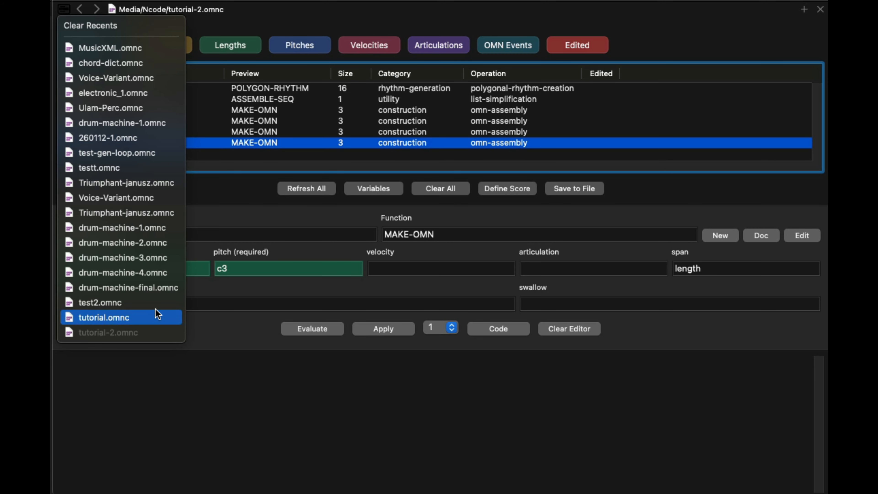
key("Escape")
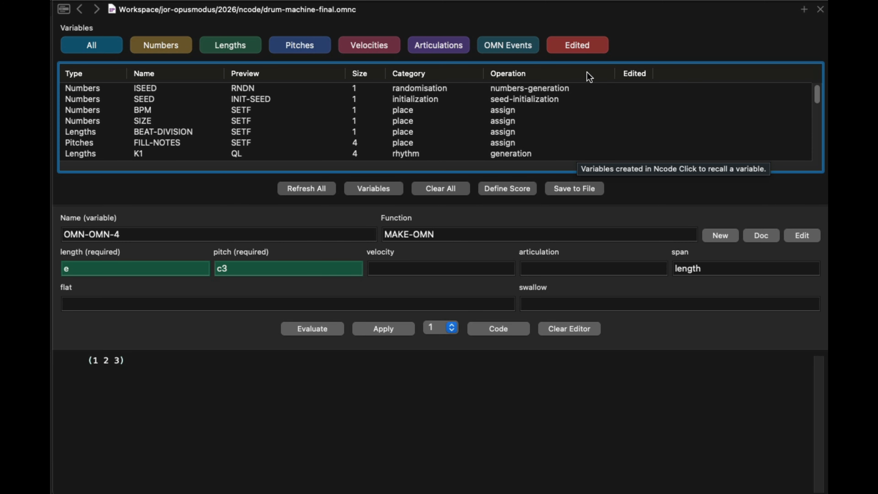
left_click(260, 90)
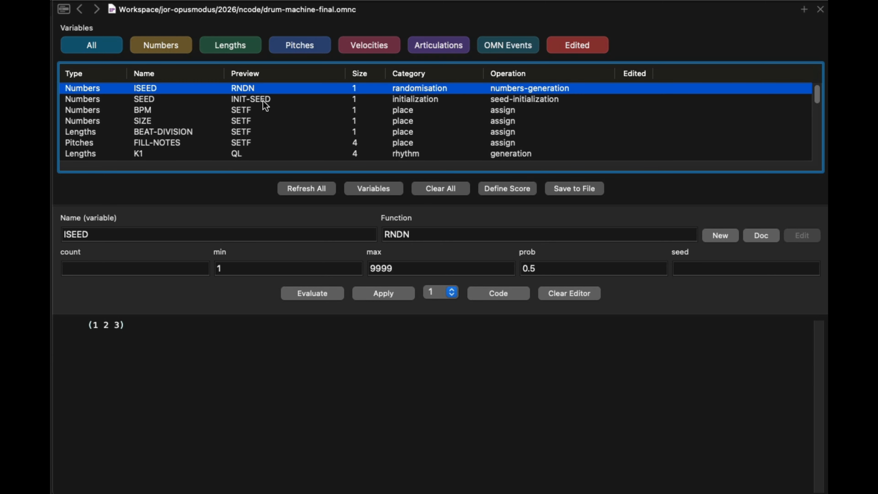
left_click(263, 100)
left_click(262, 91)
left_click(264, 101)
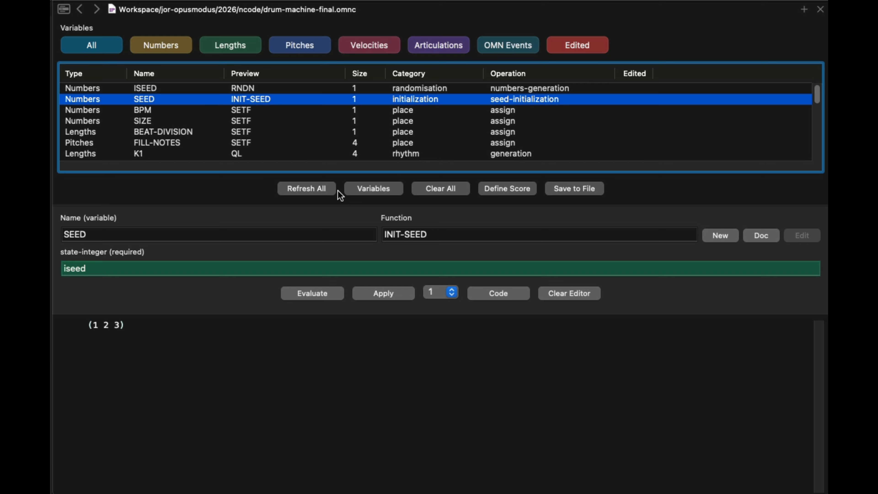
Examine the BPM, SIZE, BEAT-DIVISION and FILL-NOTES variables, clearing the editor's leftover output.
left_click(282, 112)
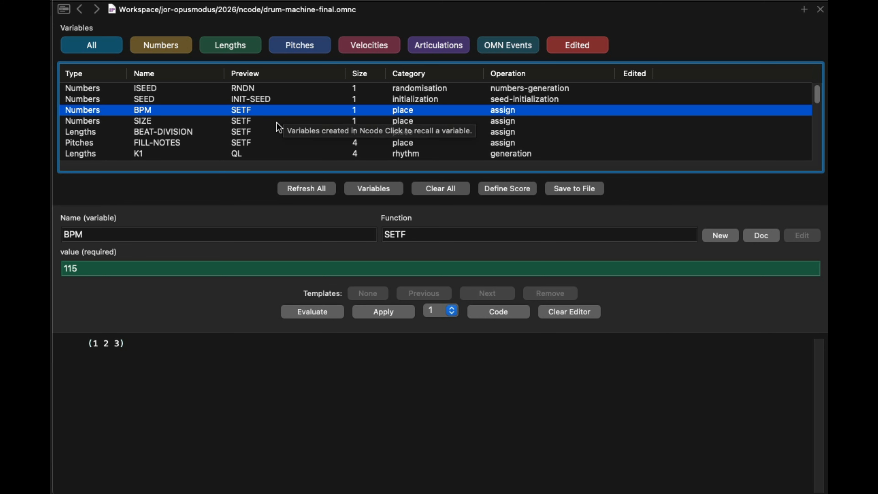
left_click(560, 312)
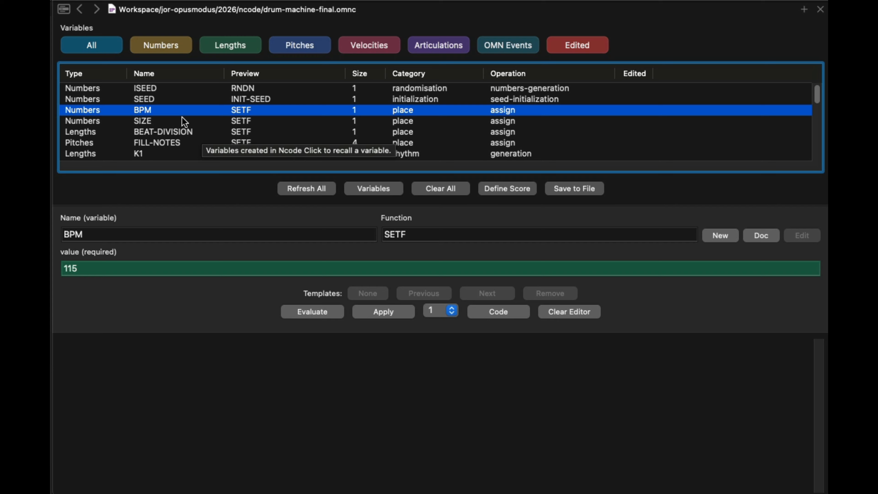
left_click(168, 122)
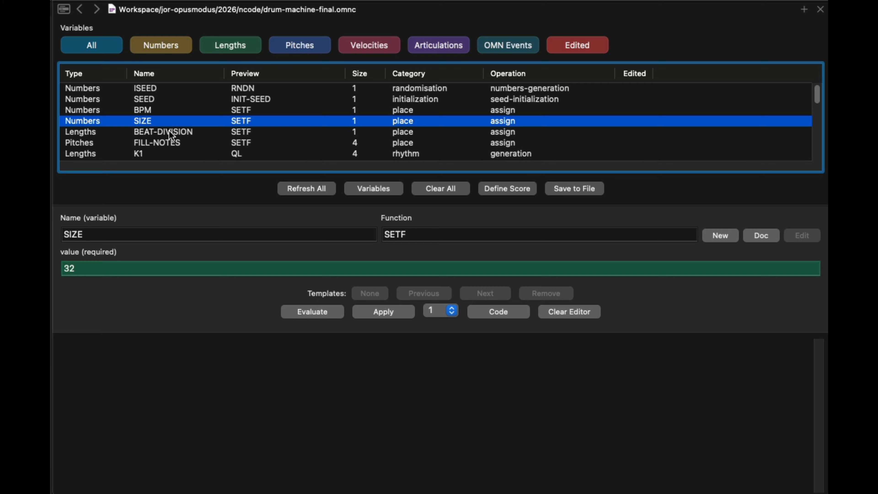
left_click(172, 132)
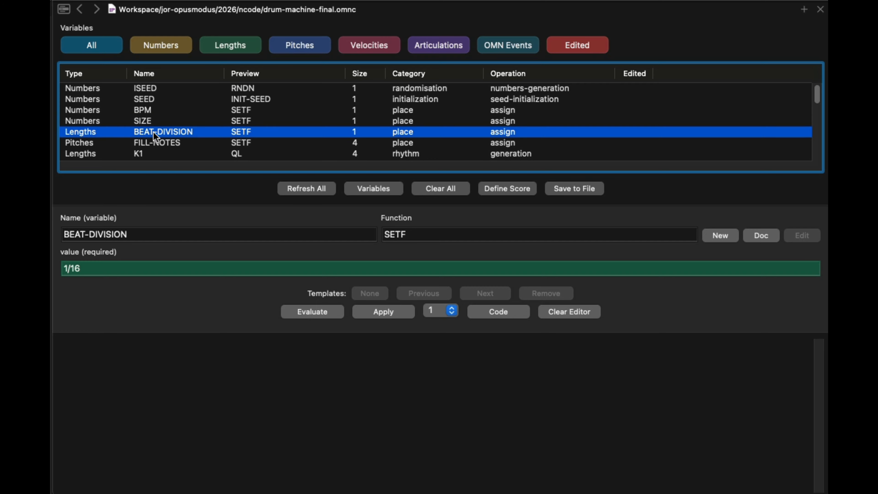
left_click(193, 144)
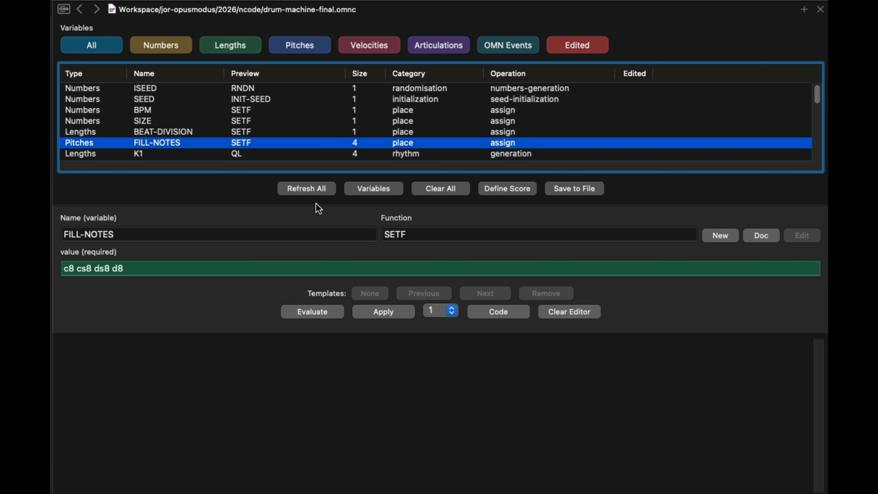
Examine the parameters of the K3, HH1 and HH variables in the variables list.
scroll(439, 119, "down", 1)
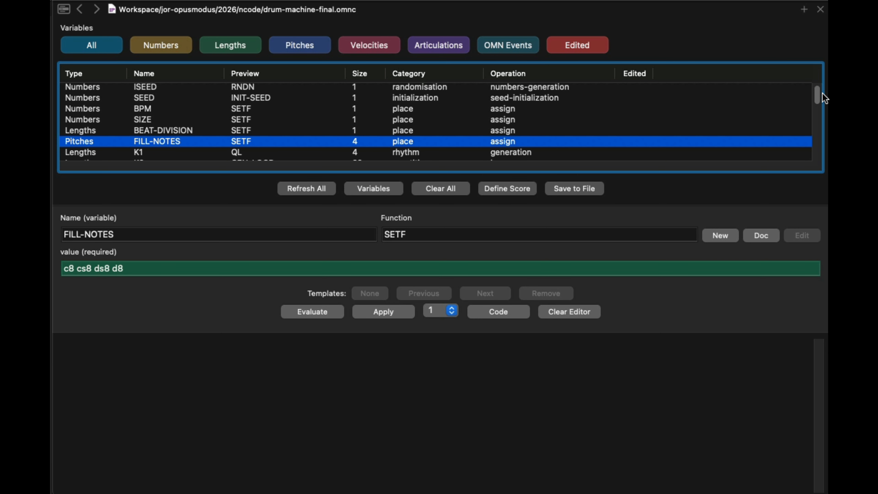
left_click_drag(815, 95, 815, 103)
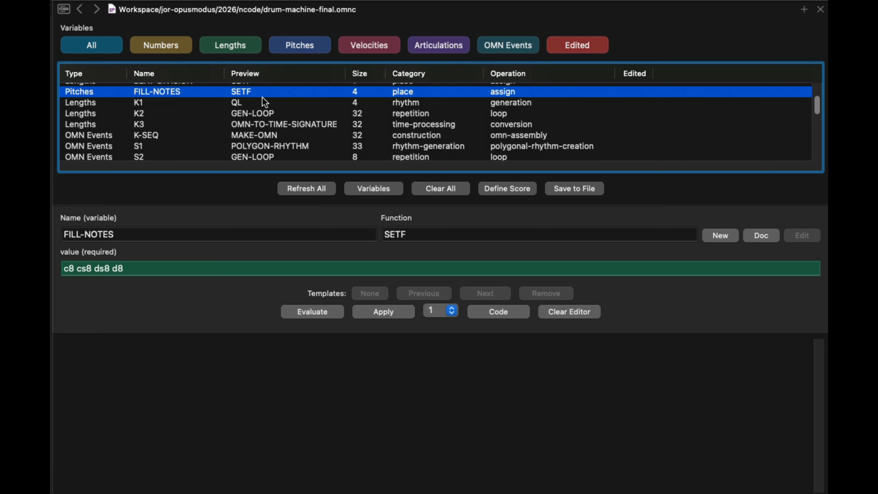
left_click(250, 121)
scroll(272, 130, "down", 1)
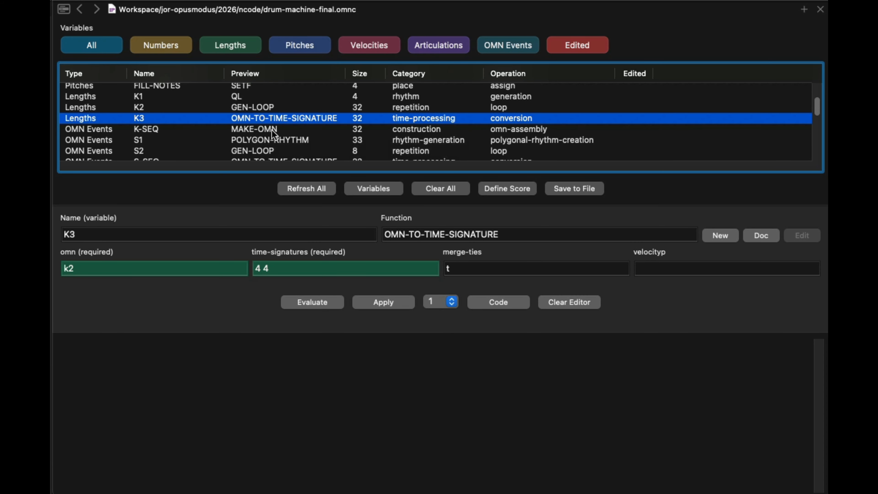
scroll(287, 144, "down", 3)
left_click(277, 107)
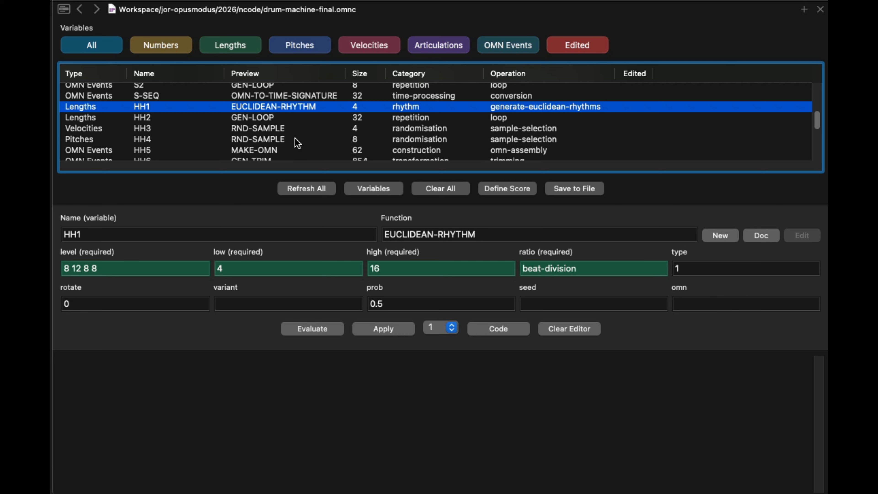
scroll(297, 141, "down", 1)
scroll(297, 142, "down", 1)
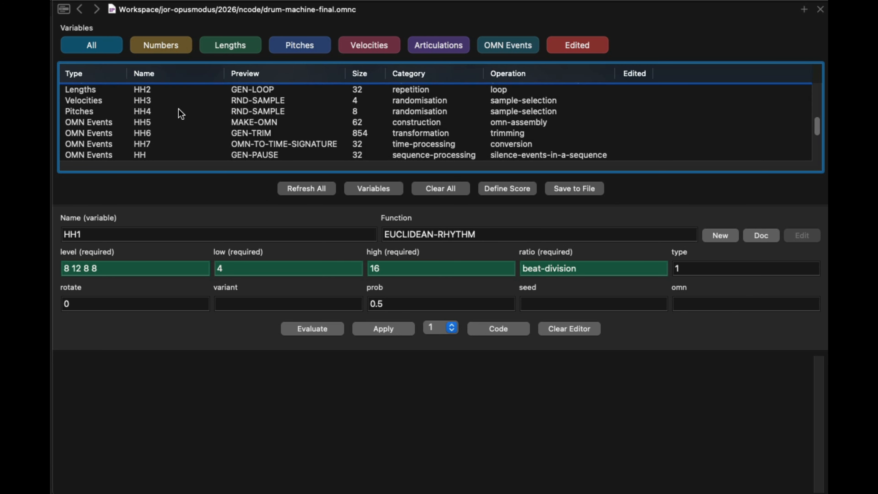
left_click(277, 154)
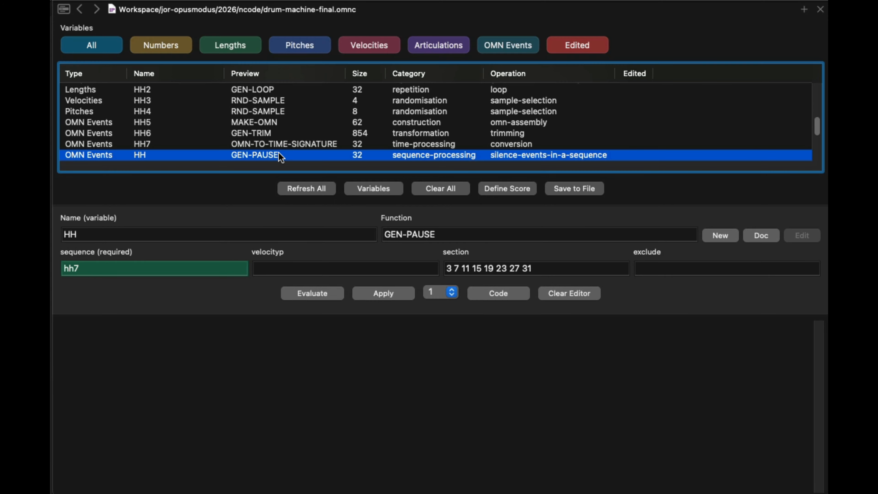
Refresh all variables to regenerate their values, and display the HH variable as an OMN notation snippet.
scroll(294, 145, "down", 1)
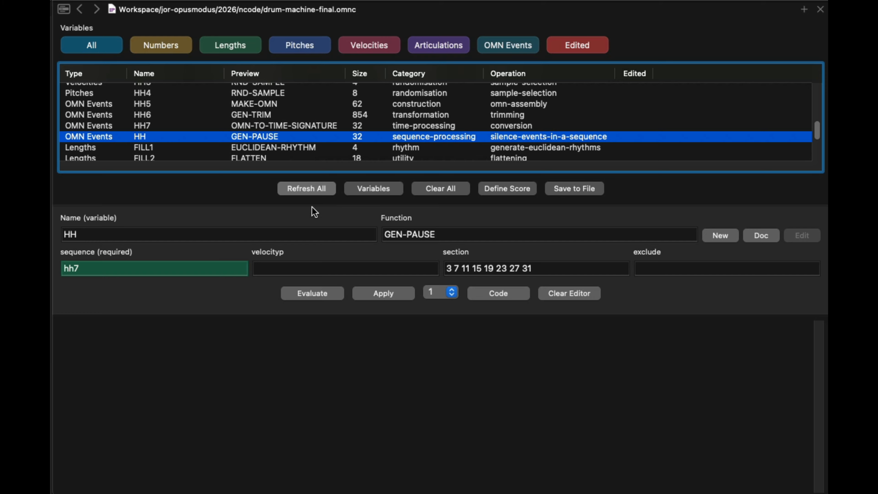
left_click(304, 190)
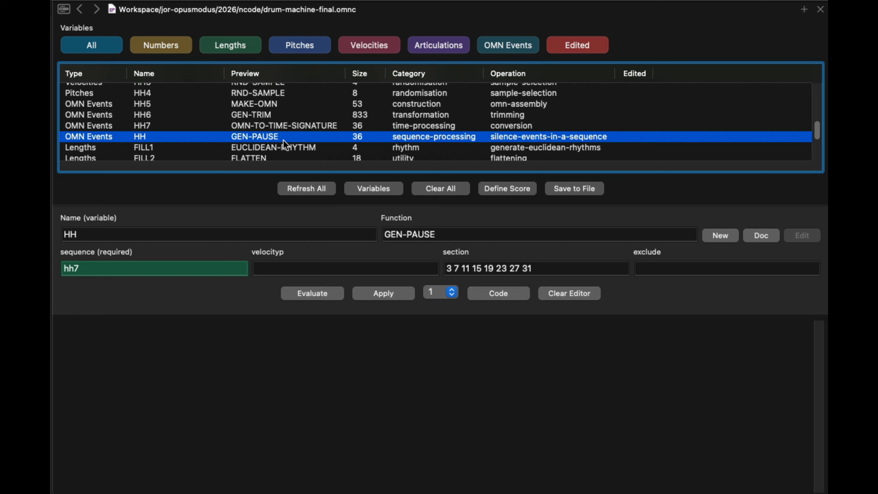
right_click(277, 135)
mouse_move(330, 144)
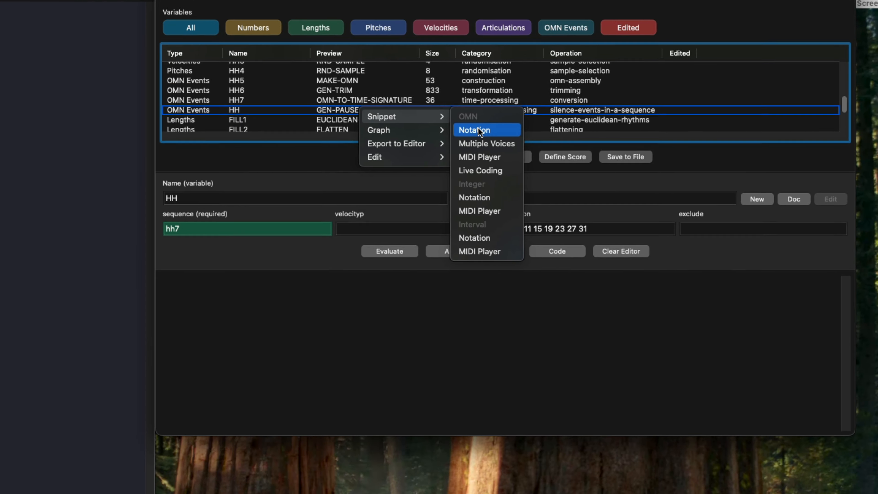
left_click(478, 130)
Recall the FILL1 variable and plot its values as a Lengths graph.
left_click(325, 121)
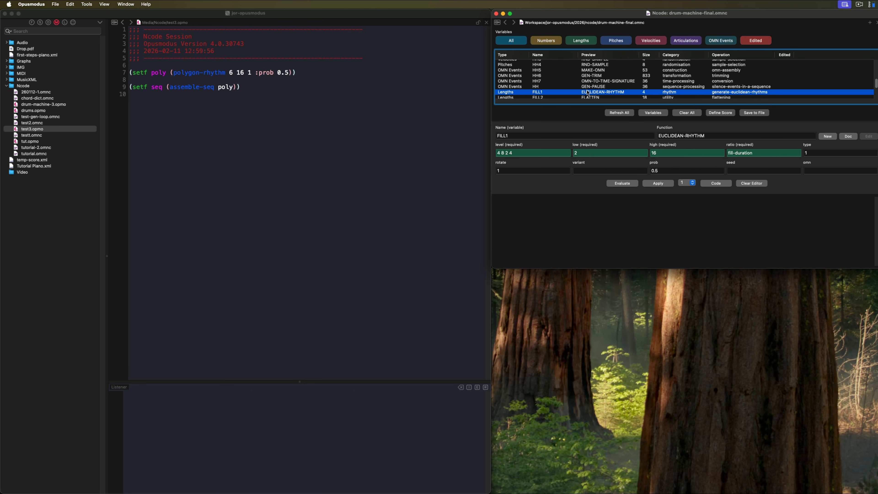
right_click(588, 92)
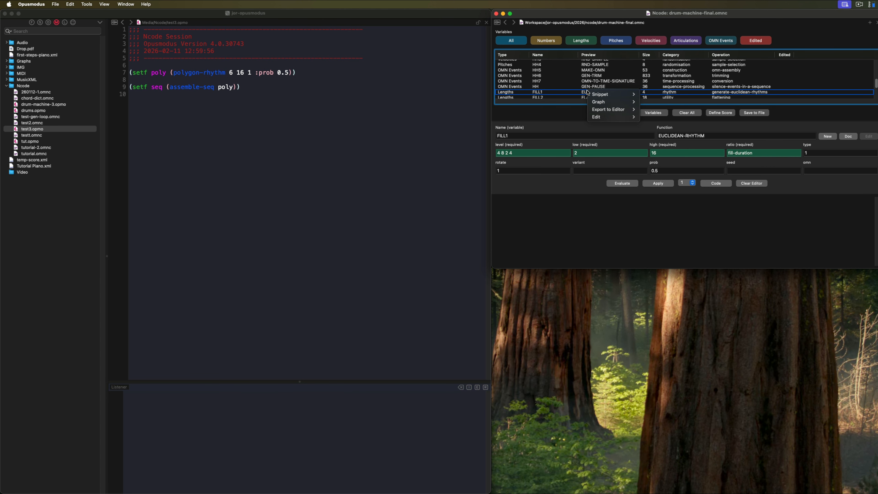
mouse_move(612, 95)
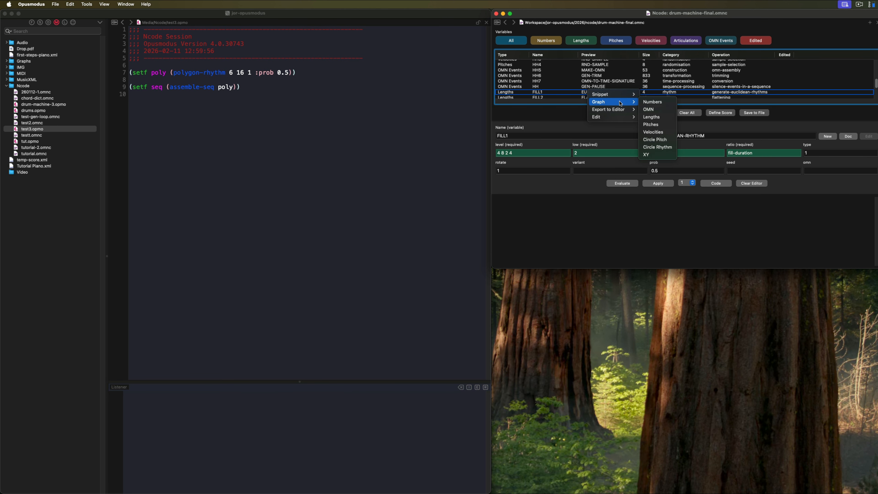
left_click(657, 118)
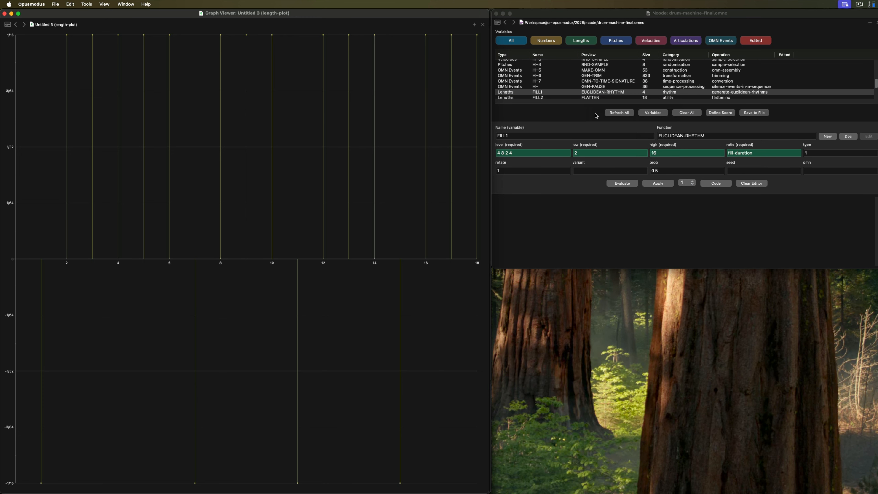